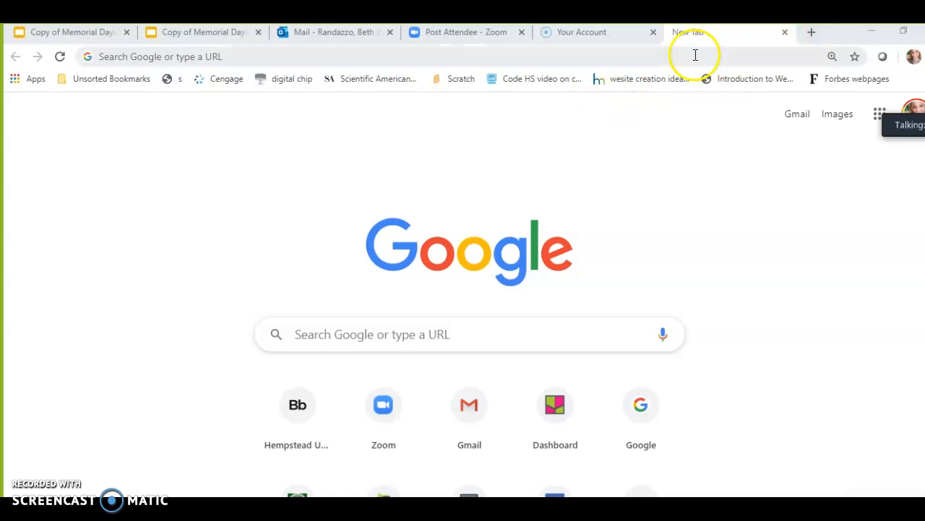
Go to hempsteadschools.org in the current tab
left_click(607, 54)
type("hemps")
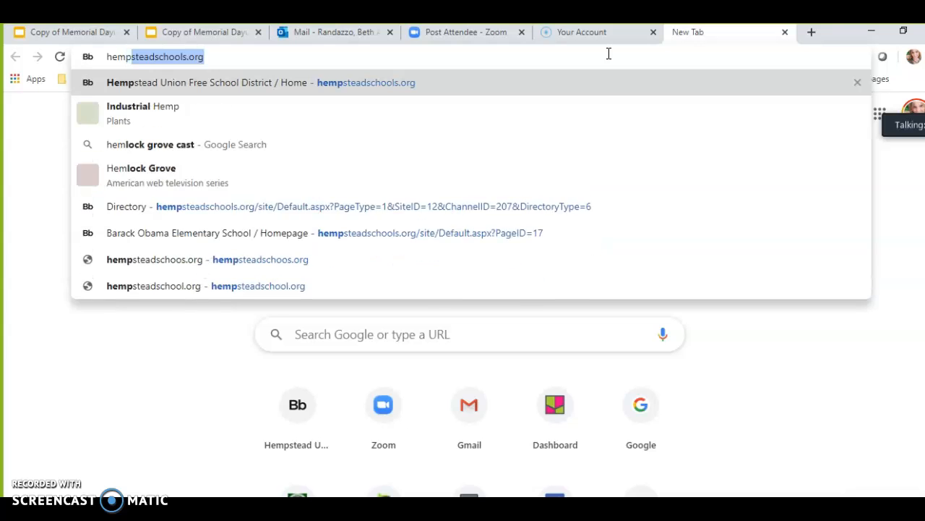
type("teadschool")
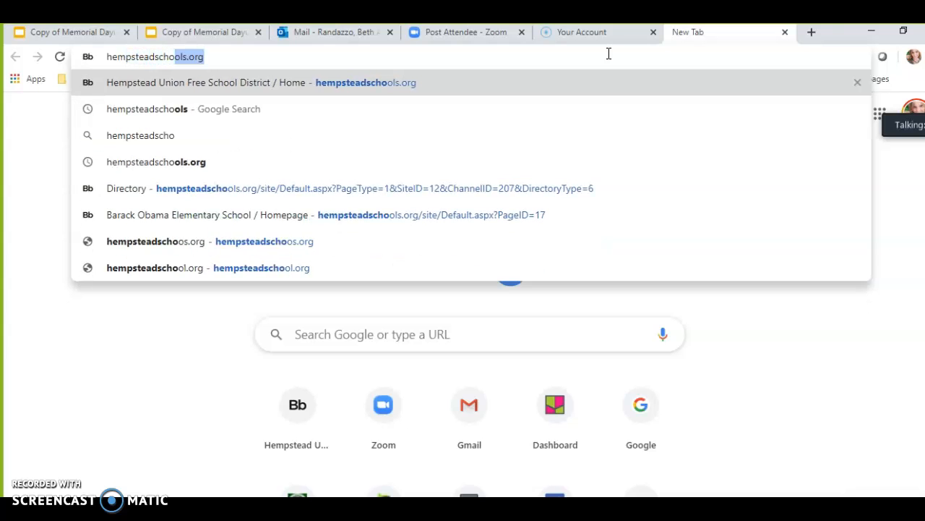
type("s.o")
key("Return")
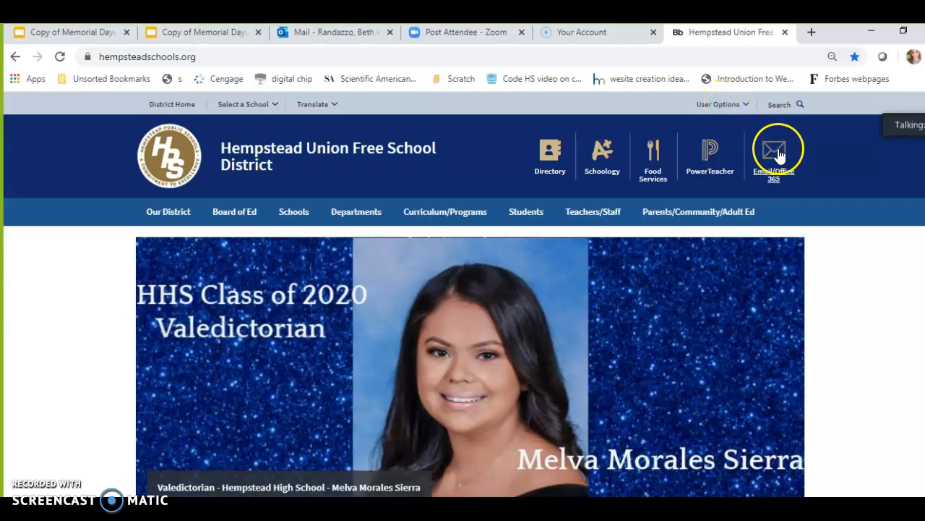
Sign out of the district site and open the sign-in page
left_click(745, 104)
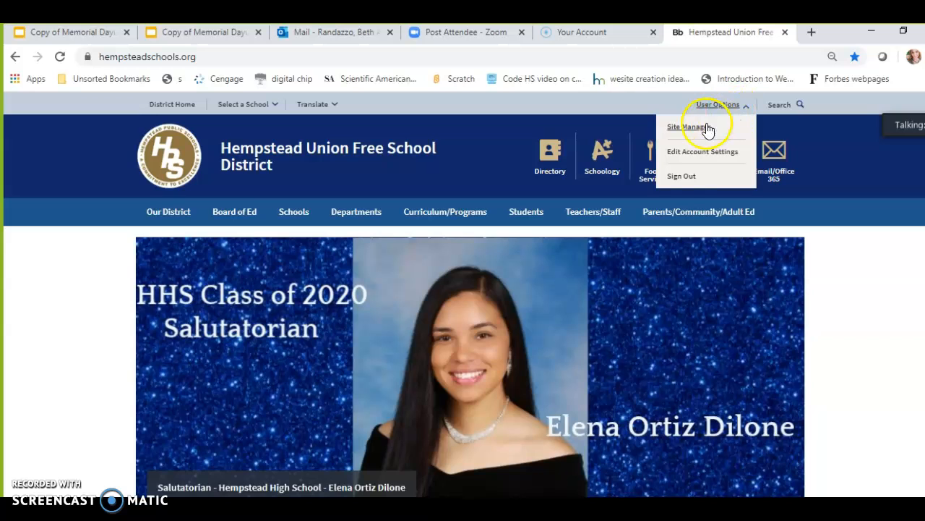
left_click(687, 175)
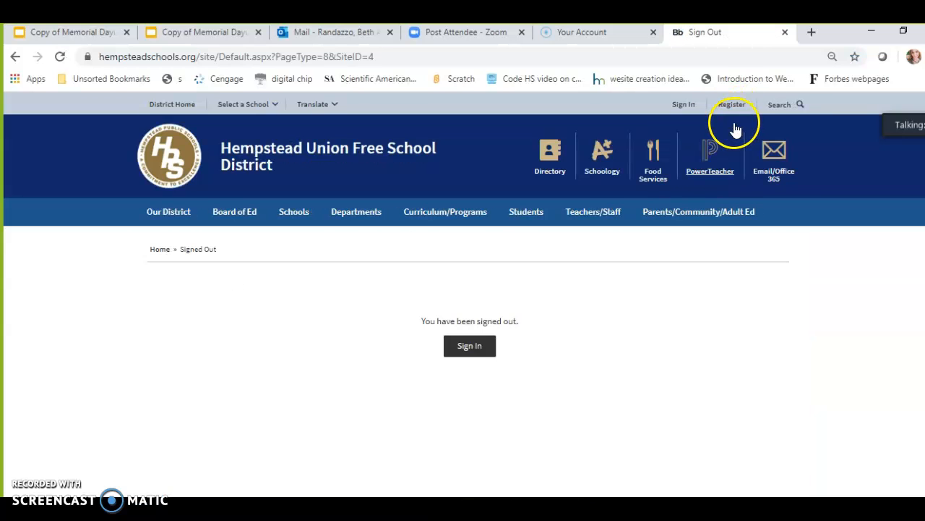
left_click(683, 105)
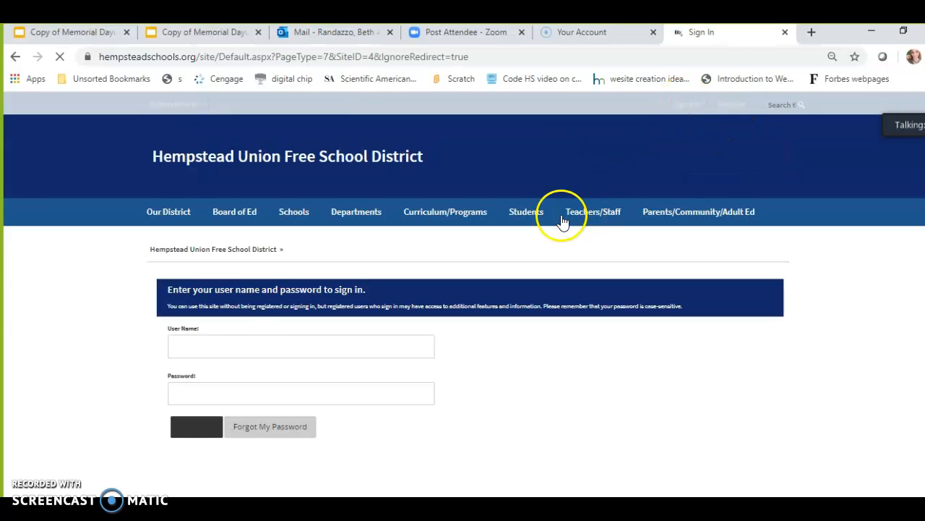
Fill in the user name field with the account's user name, without the e-mail domain
left_click(241, 350)
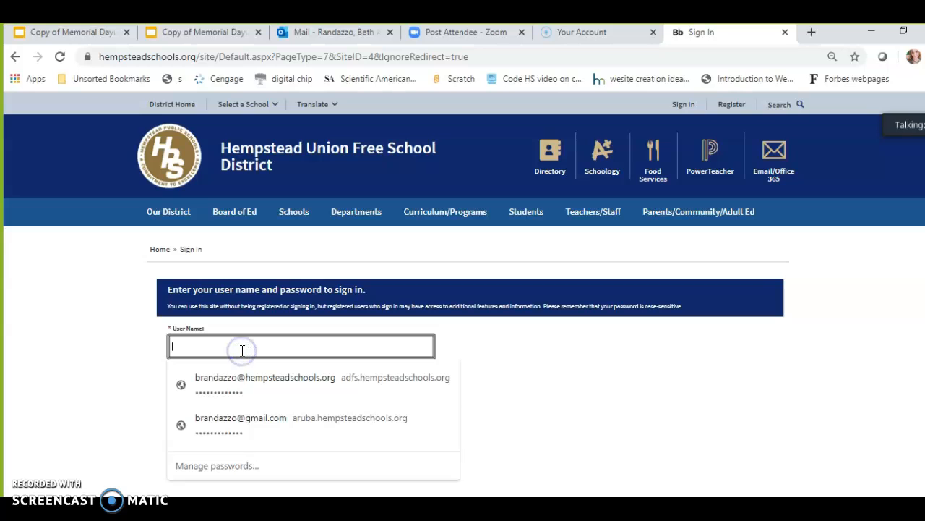
left_click(245, 378)
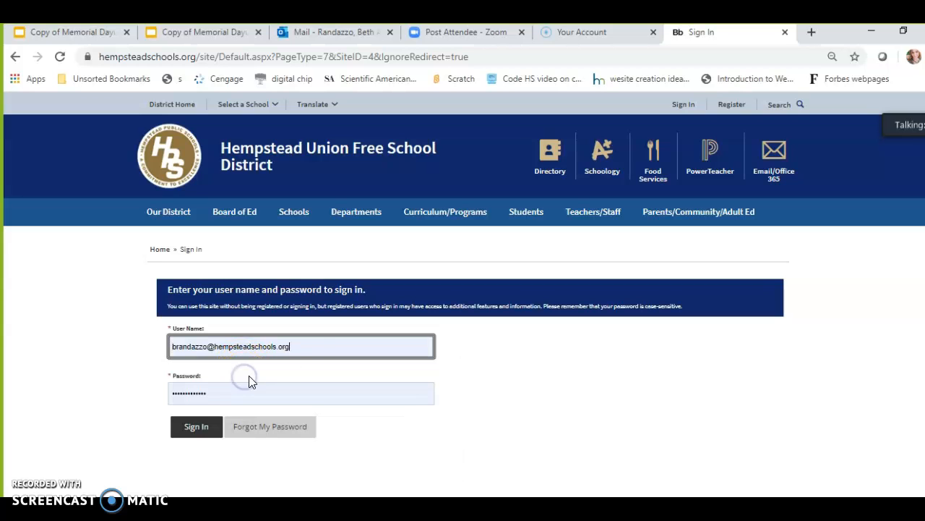
key("BackSpace")
key("BackSpace")
key("BackSpace")
key("BackSpace")
key("BackSpace")
key("BackSpace")
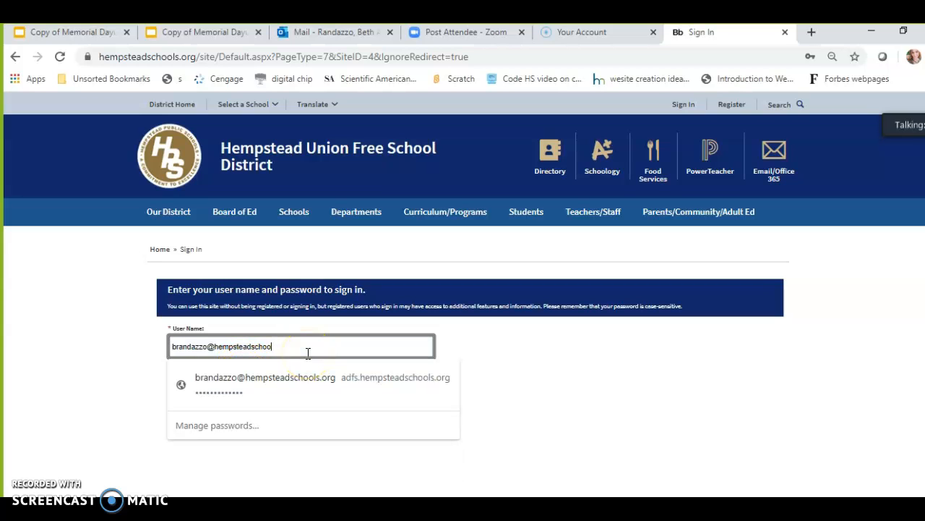
key("BackSpace")
key("BackSpace")
key("BackSpace")
key("BackSpace")
key("BackSpace")
key("BackSpace")
key("BackSpace")
key("BackSpace")
key("BackSpace")
key("BackSpace")
key("BackSpace")
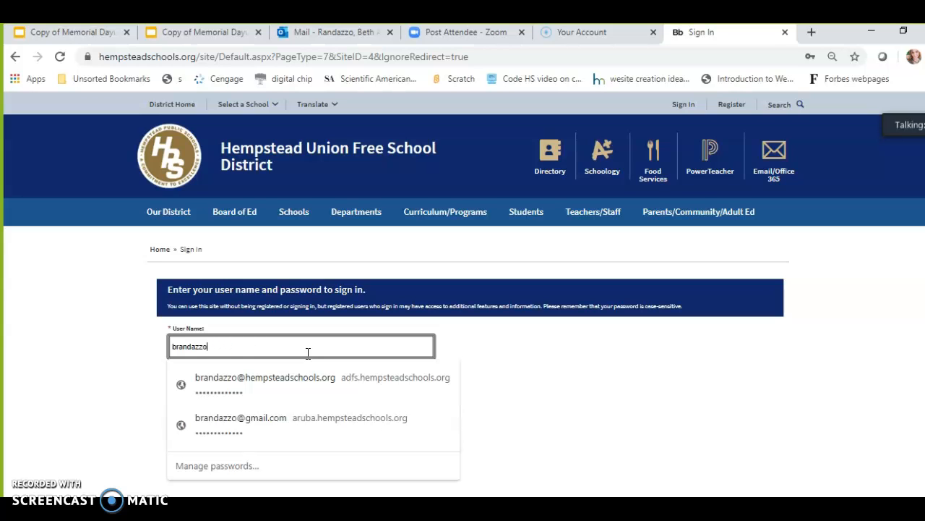
left_click(516, 355)
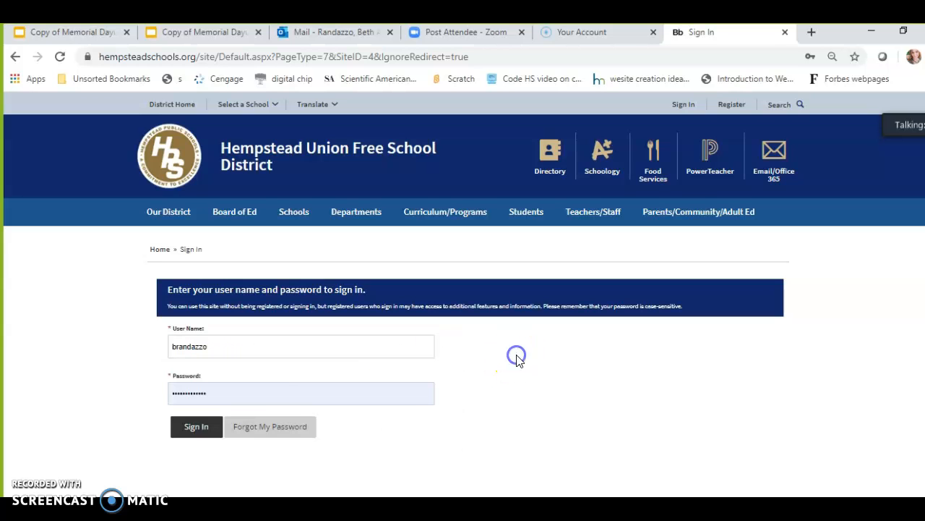
Enter the account password and sign in
left_click(277, 392)
key("ctrl+a")
type("••••")
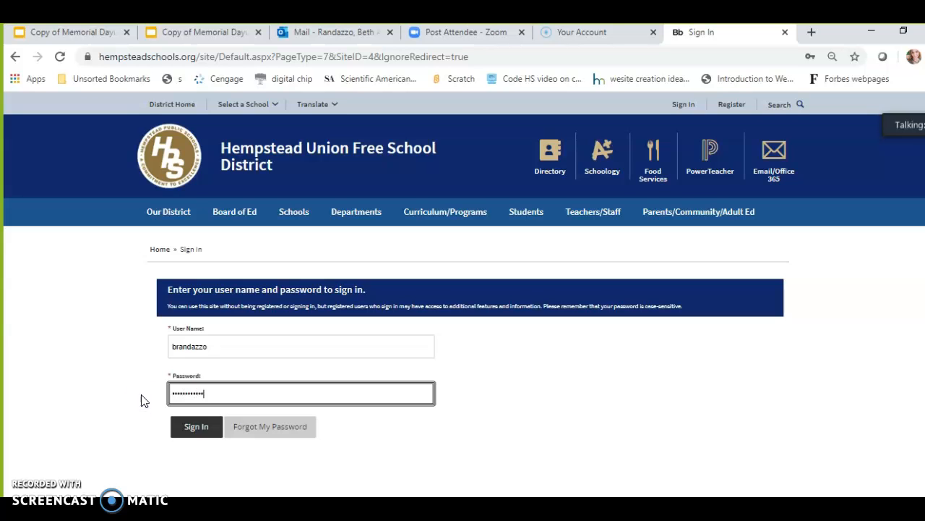
left_click(193, 433)
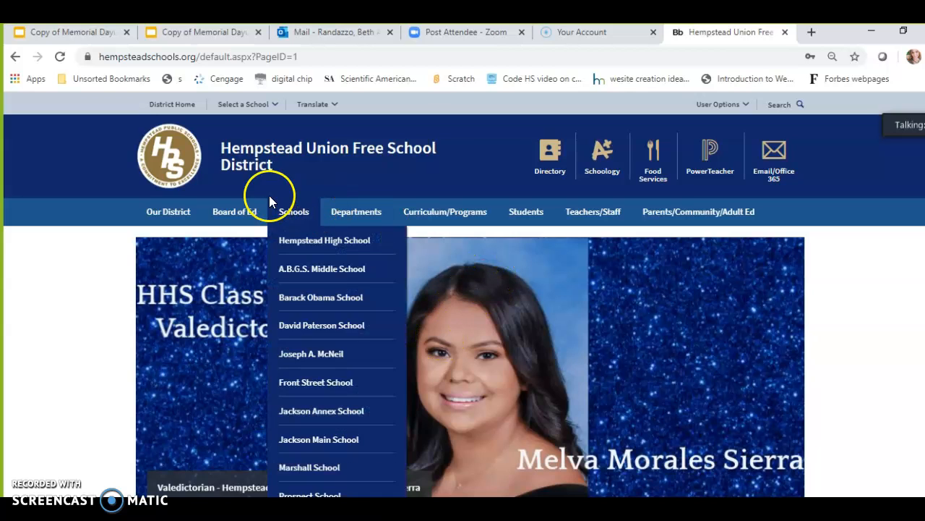
Open the Site Manager from the user options
mouse_move(316, 228)
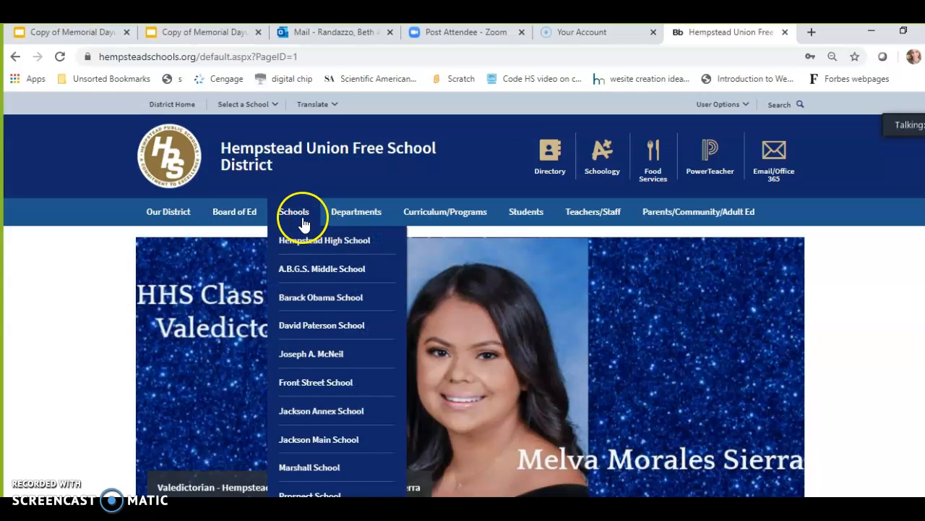
left_click(743, 110)
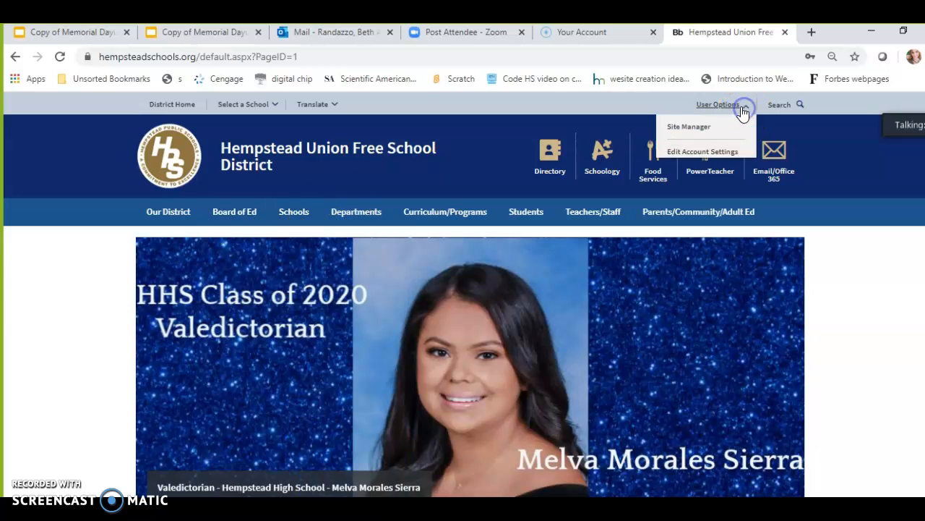
left_click(696, 126)
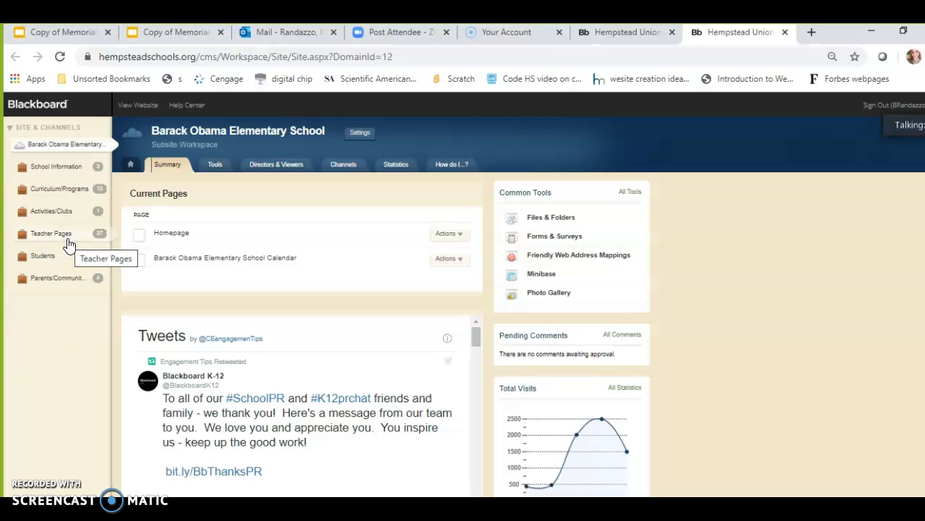
Open the Teacher Pages channel and the Randazzo, BA section in the workspace
left_click(68, 242)
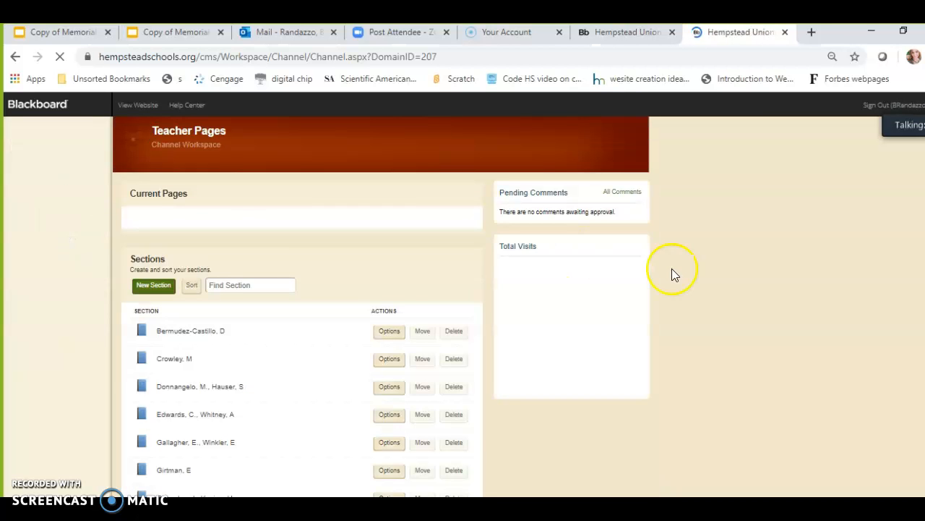
scroll(658, 290, "down", 2)
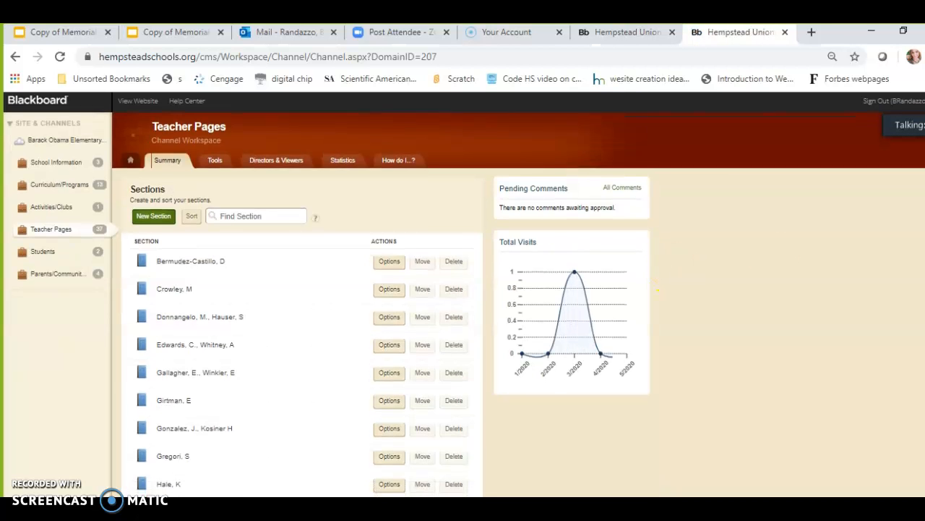
scroll(658, 290, "down", 5)
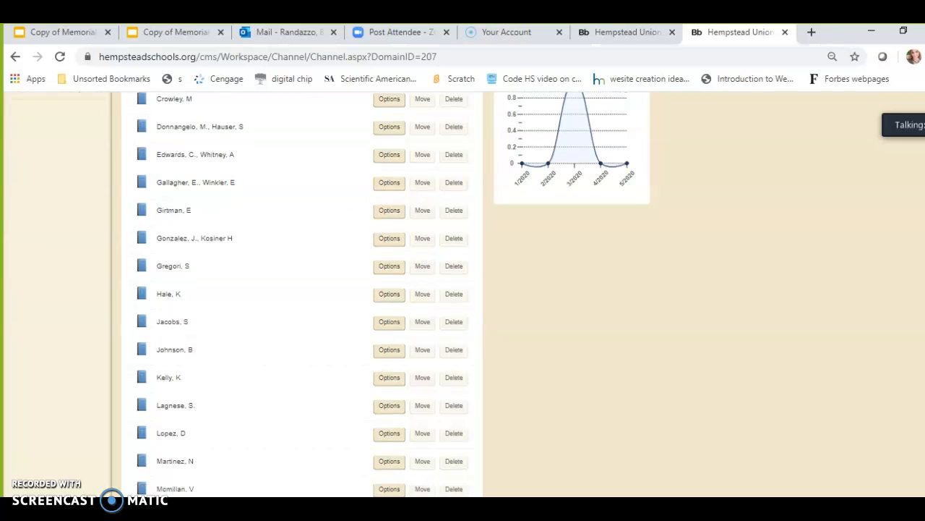
scroll(658, 290, "down", 1)
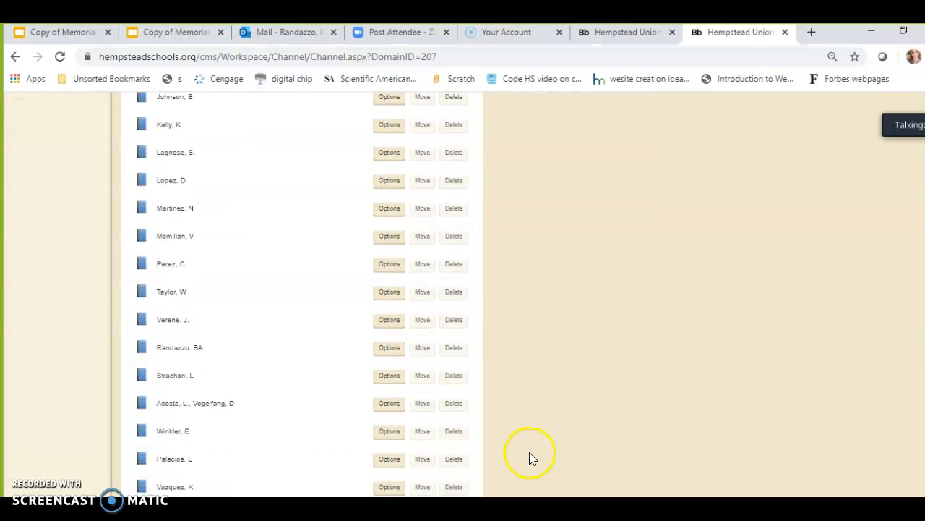
left_click(178, 352)
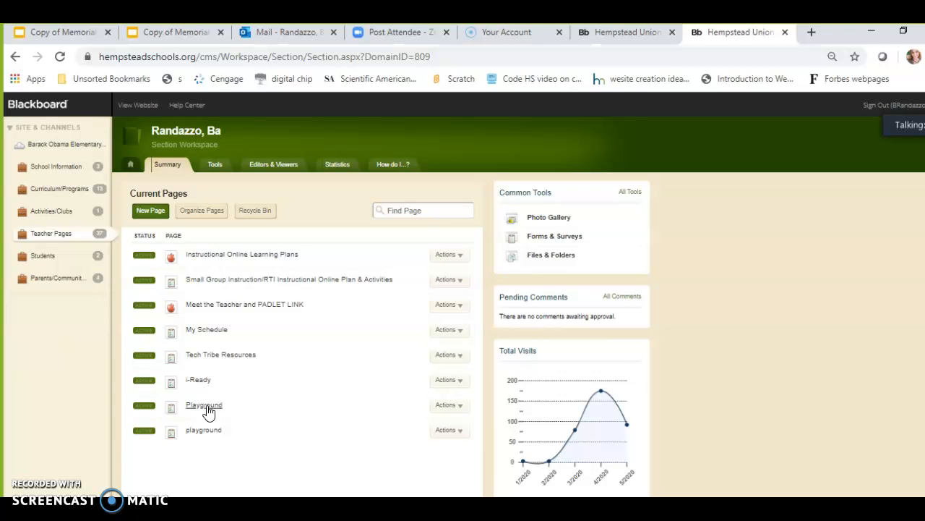
Open the lowercase playground page in the page editor
left_click(206, 407)
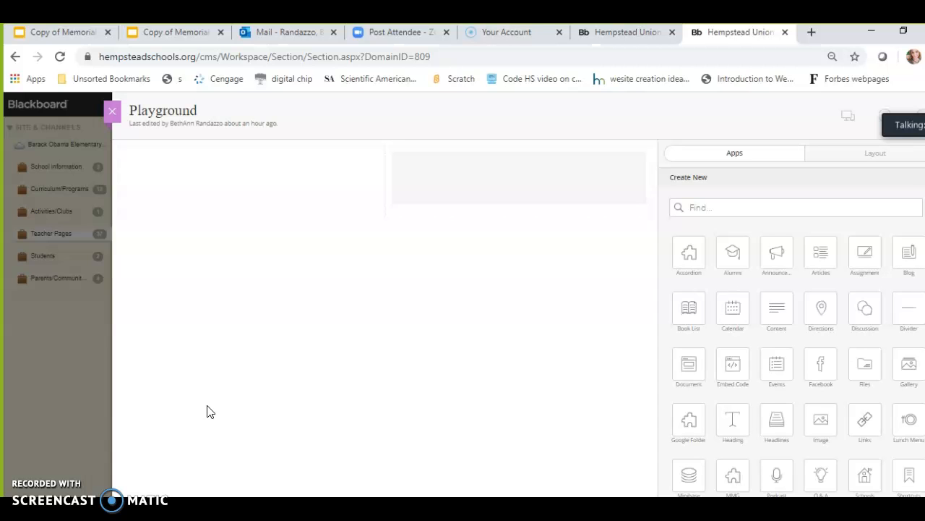
left_click(107, 112)
left_click(145, 407)
left_click(209, 431)
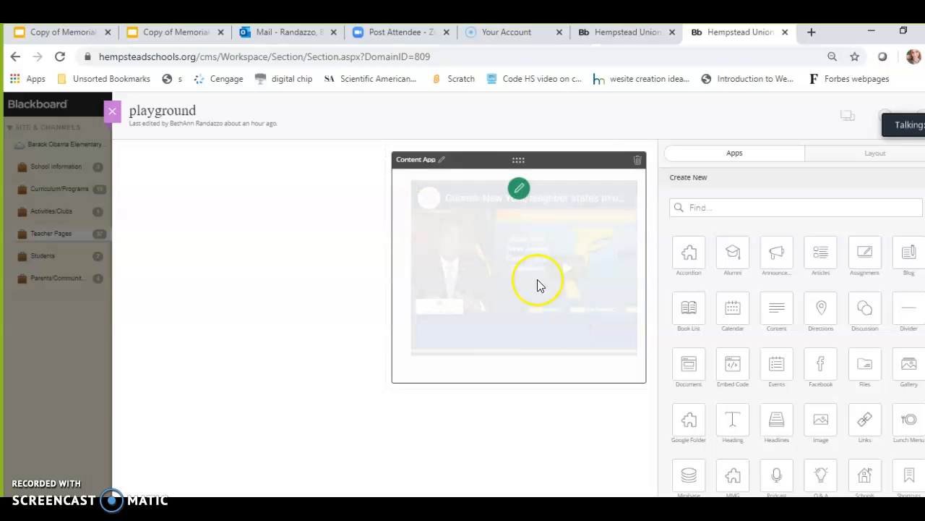
Edit the Content App and delete the embedded Cuomo video from its content
left_click(520, 188)
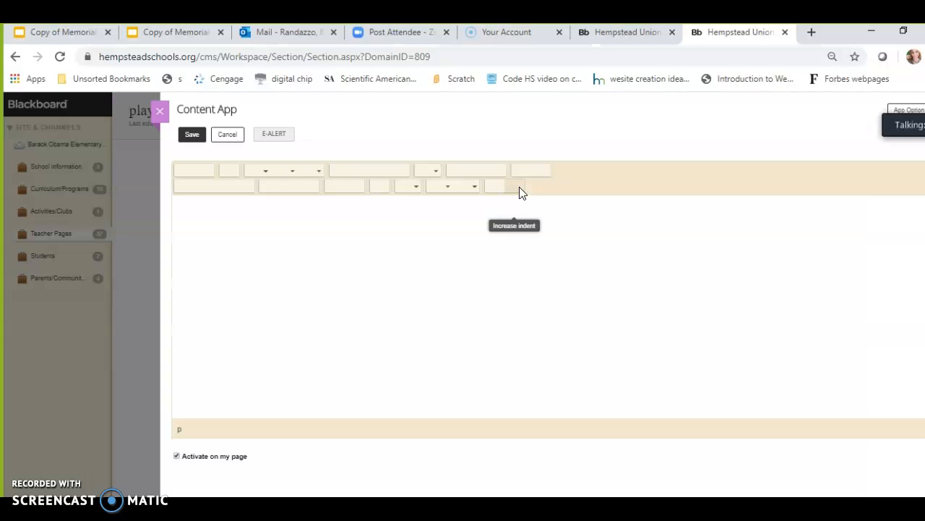
left_click(603, 291)
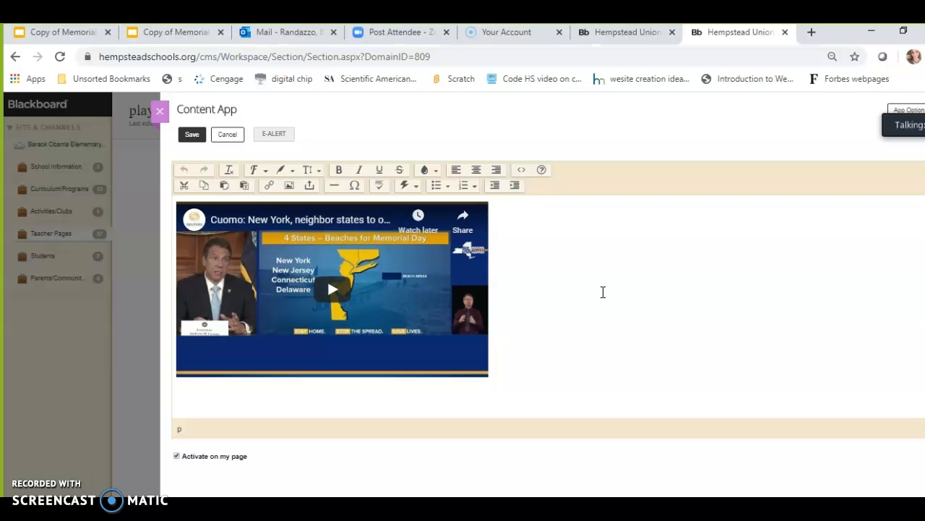
left_click(518, 366)
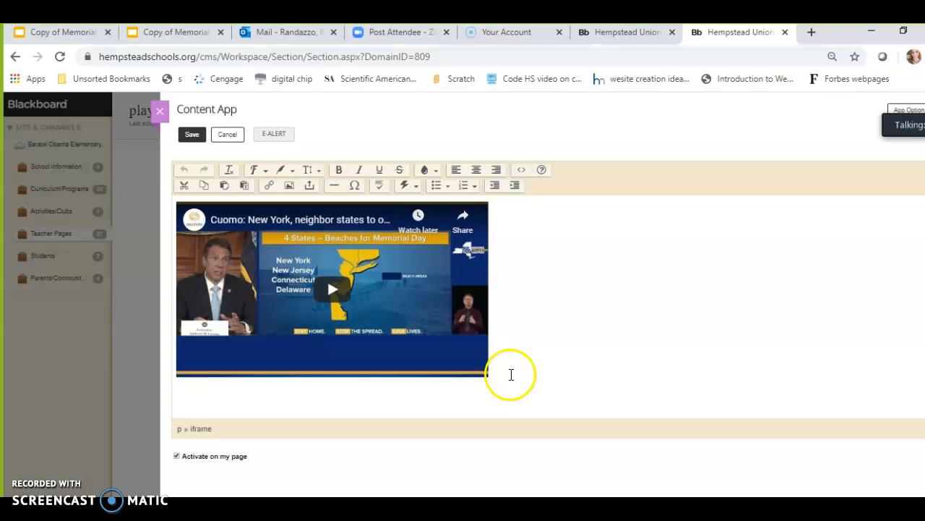
left_click(473, 394)
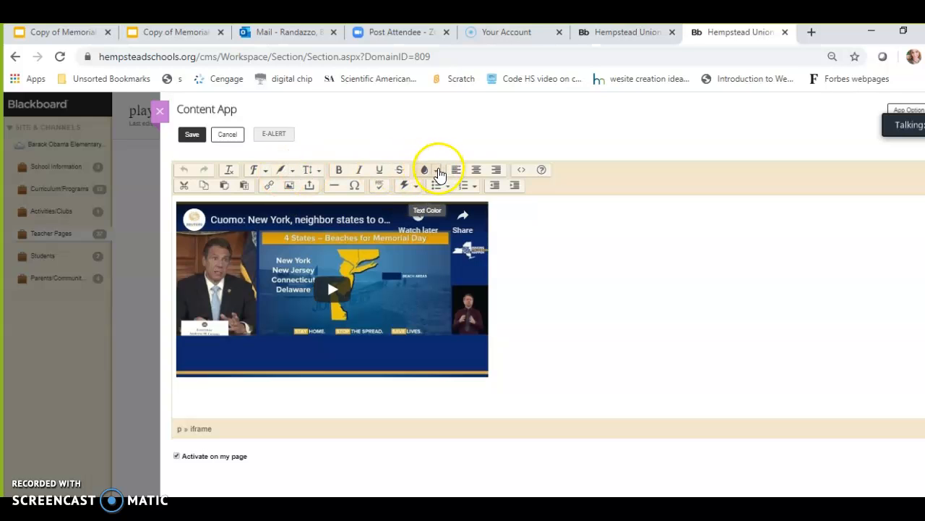
left_click(437, 171)
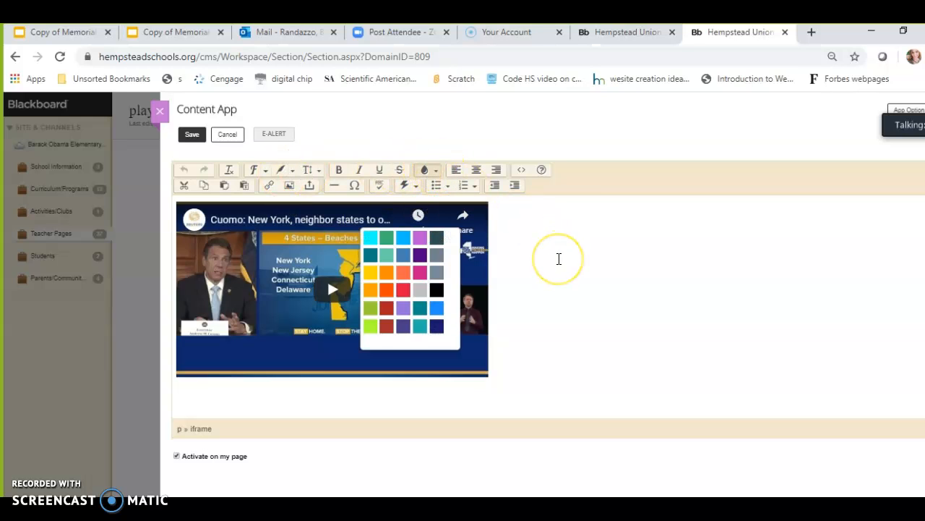
left_click(558, 258)
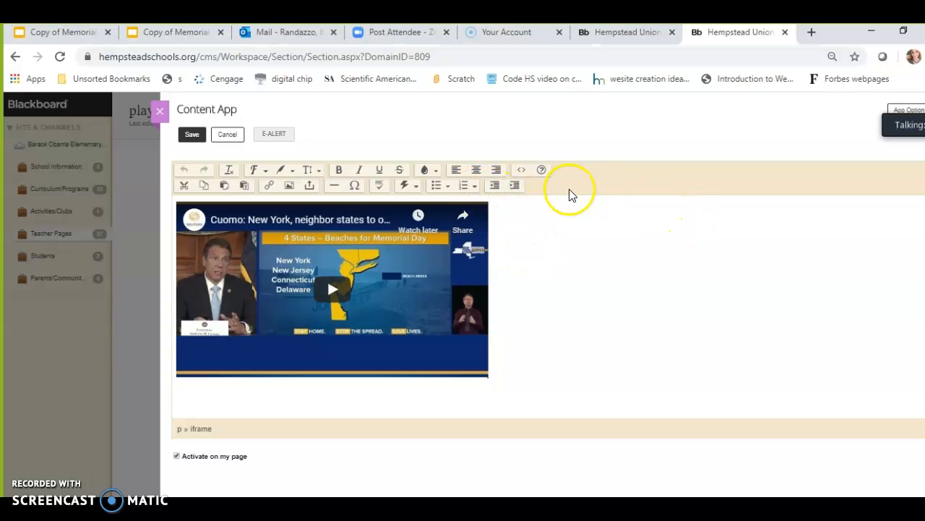
left_click(524, 313)
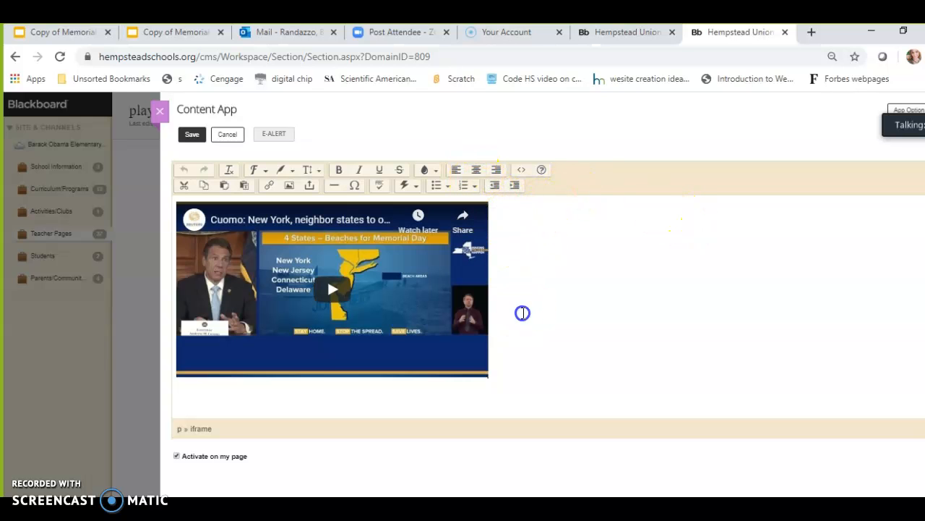
key("BackSpace")
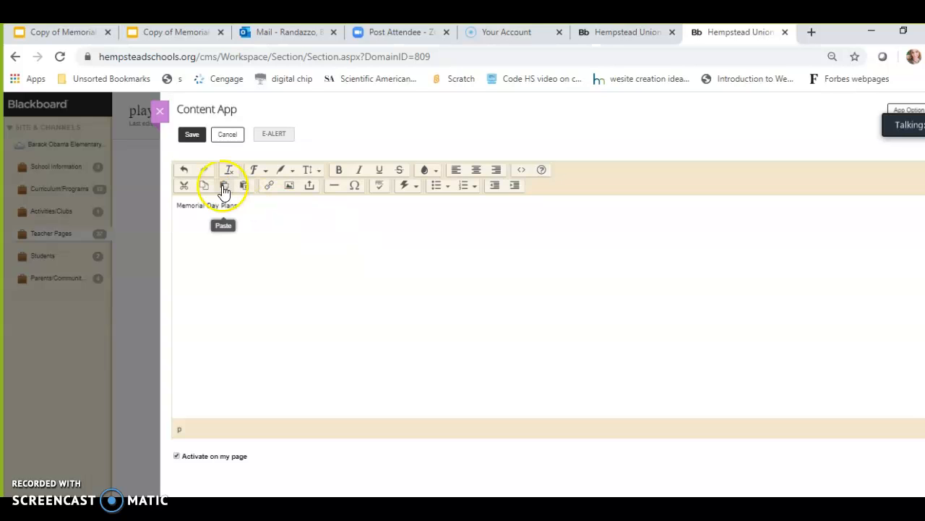
Make the 'Memorial Day Plans' text bold, dark navy and centred
left_click_drag(239, 204, 180, 205)
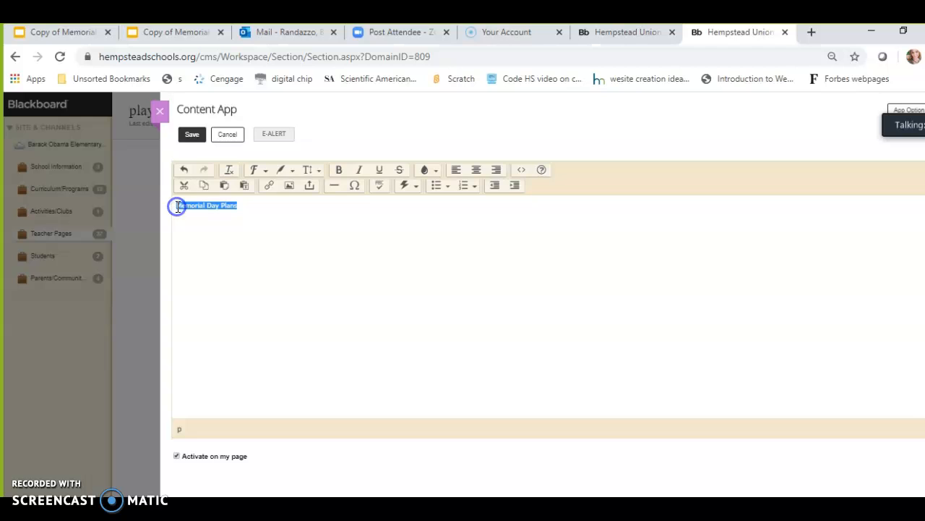
left_click(339, 170)
left_click(438, 172)
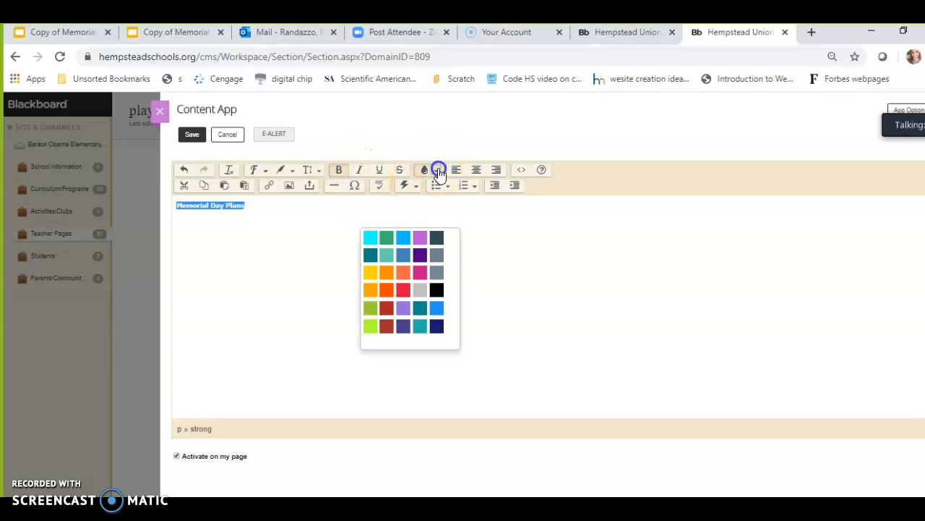
left_click(438, 326)
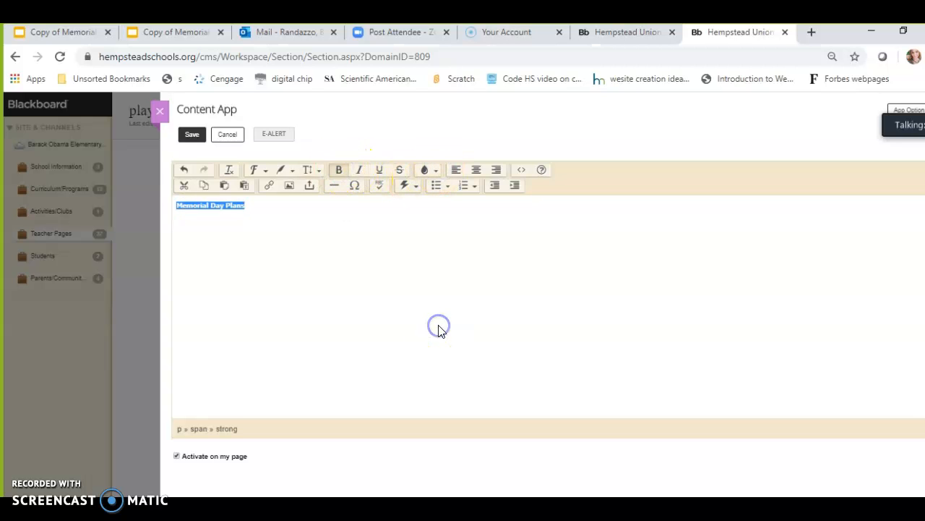
left_click(476, 170)
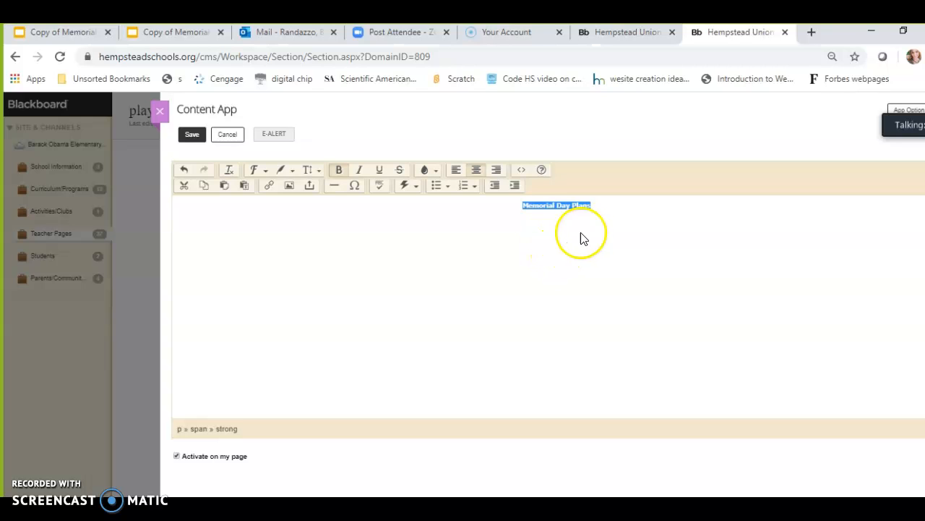
Set the 'Memorial Day Plans' heading's font size to larger
right_click(600, 207)
left_click(297, 169)
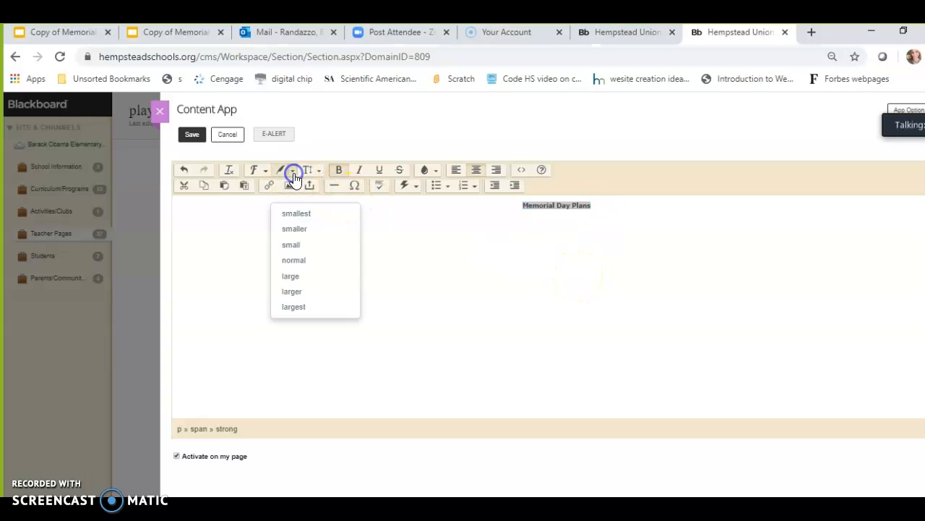
left_click(302, 278)
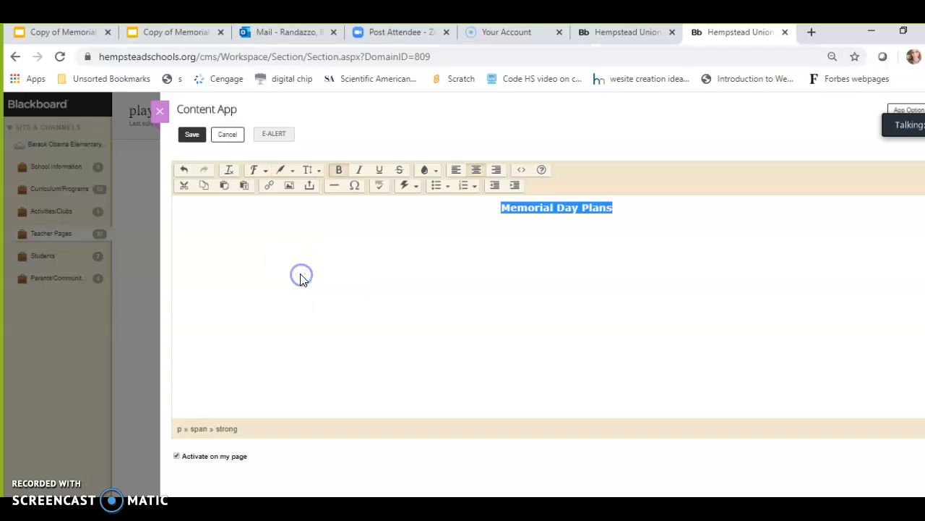
Add a centred 'Click Here' line below the heading and select it
left_click(629, 208)
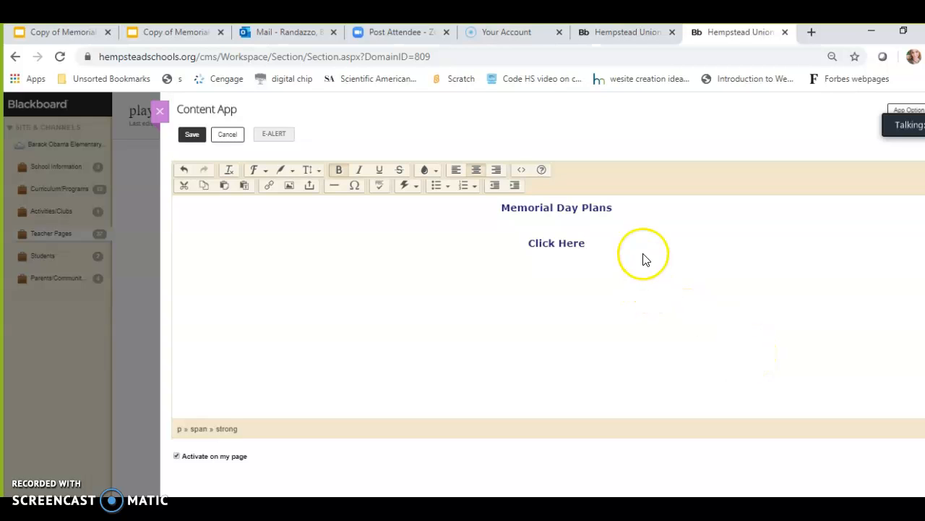
left_click_drag(587, 242, 521, 241)
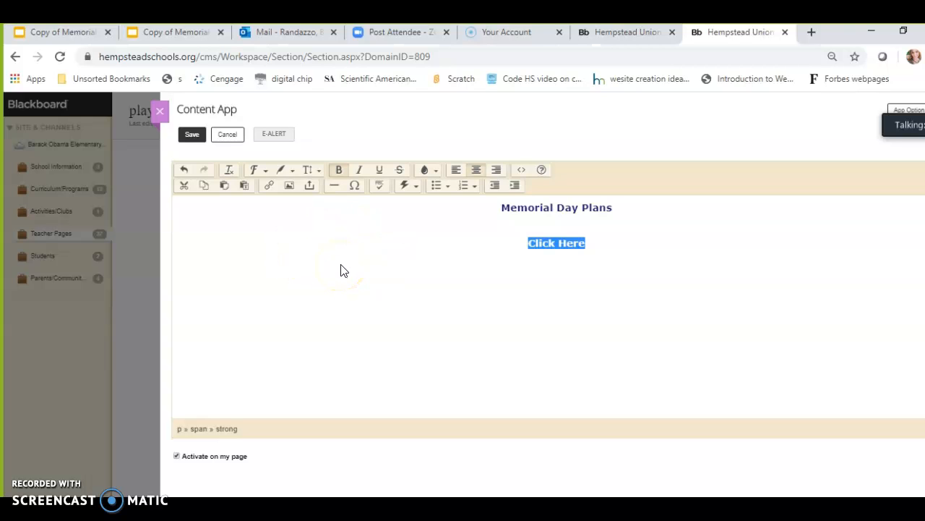
Start inserting a file link from an uploaded file and browse the Documents folder for the Memorial Day file
left_click(310, 187)
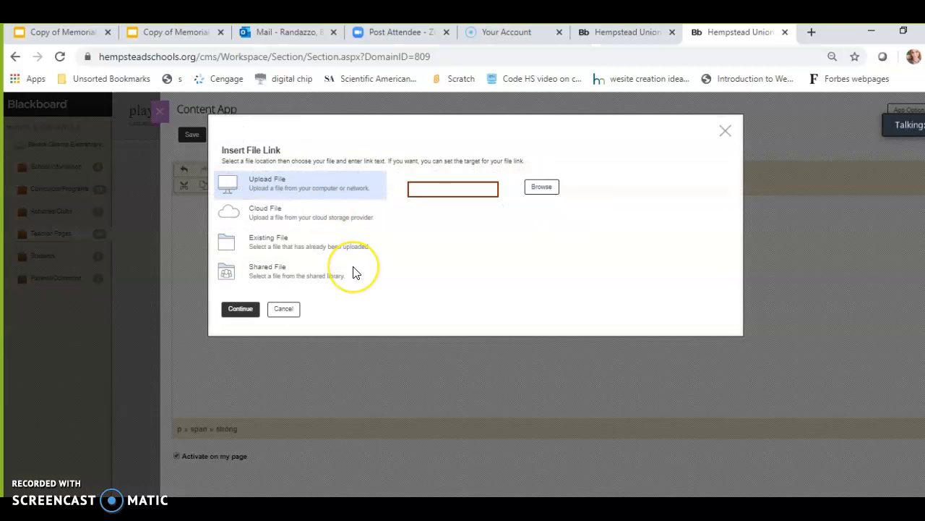
left_click(543, 188)
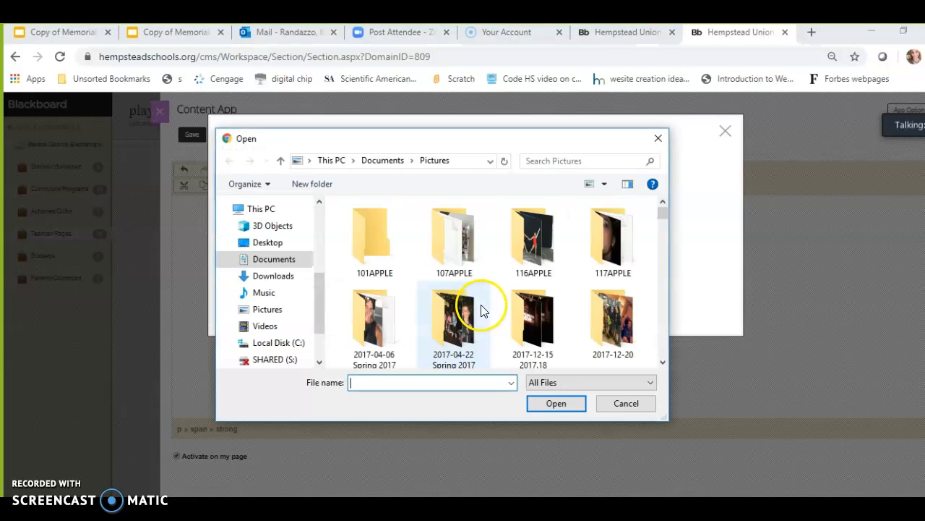
left_click(287, 264)
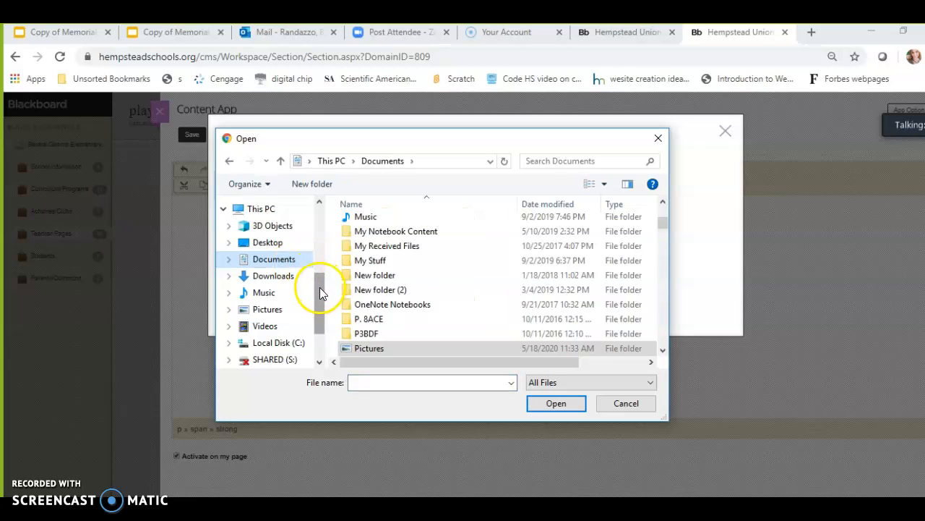
left_click_drag(319, 289, 321, 311)
left_click(364, 381)
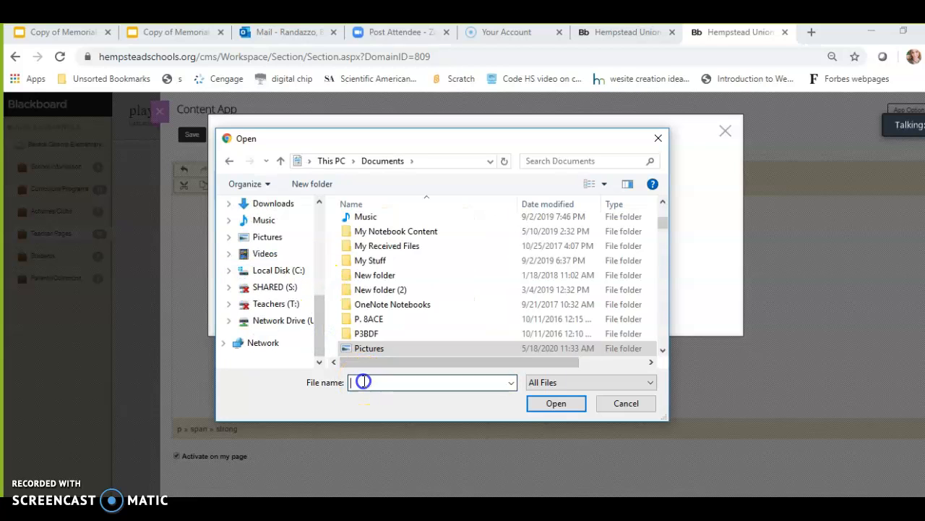
type("d")
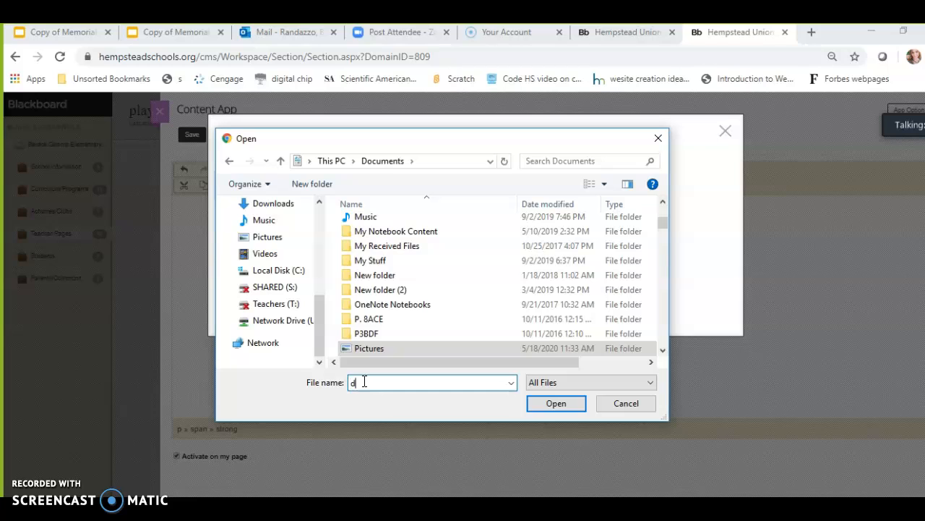
type("igital")
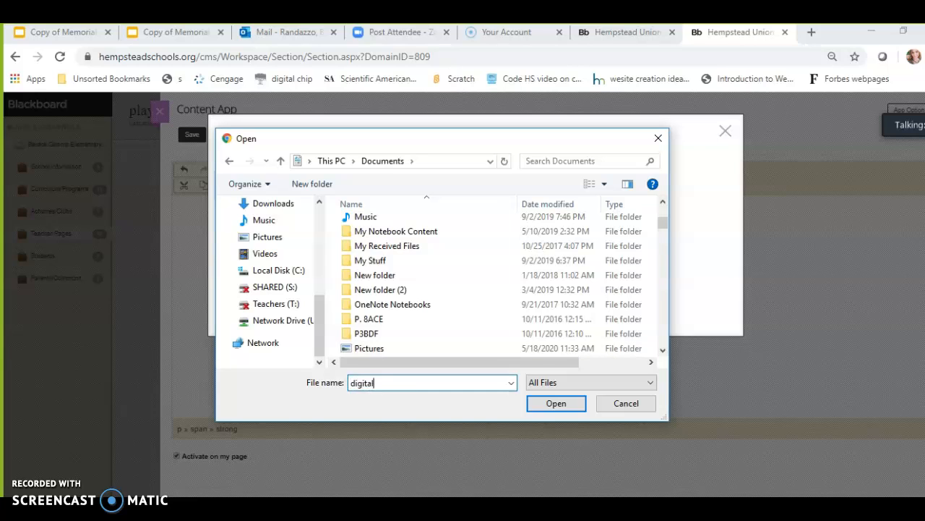
key("BackSpace")
key("BackSpace")
key("BackSpace")
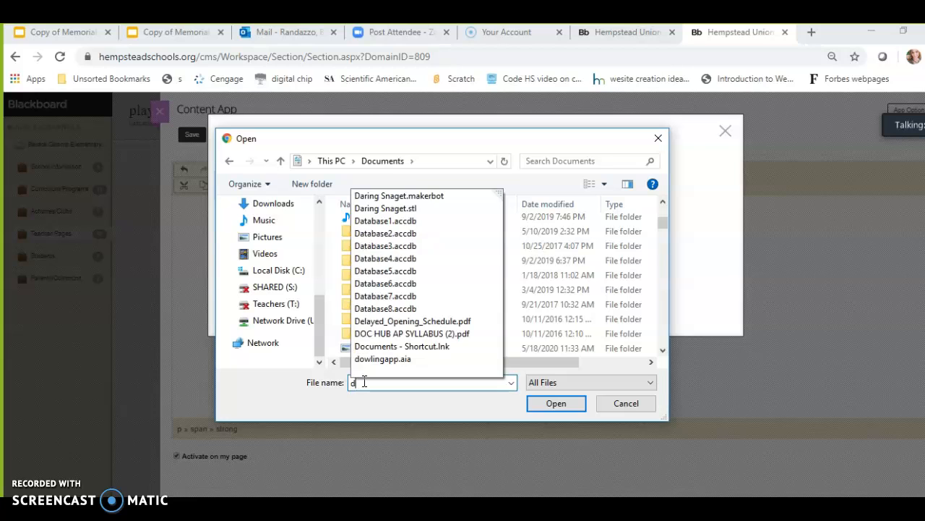
key("BackSpace")
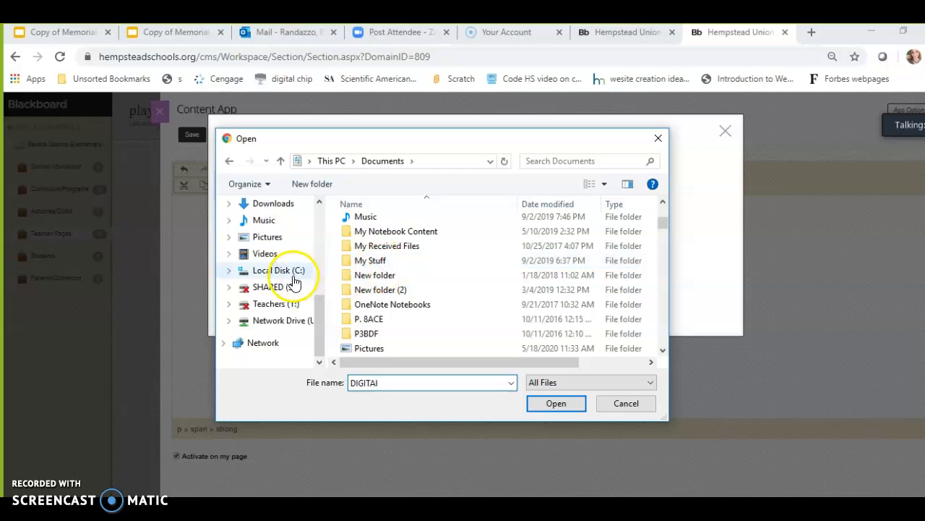
Search the BOE folder and the Documents folder for files named 'digital'
scroll(311, 300, "up", 3)
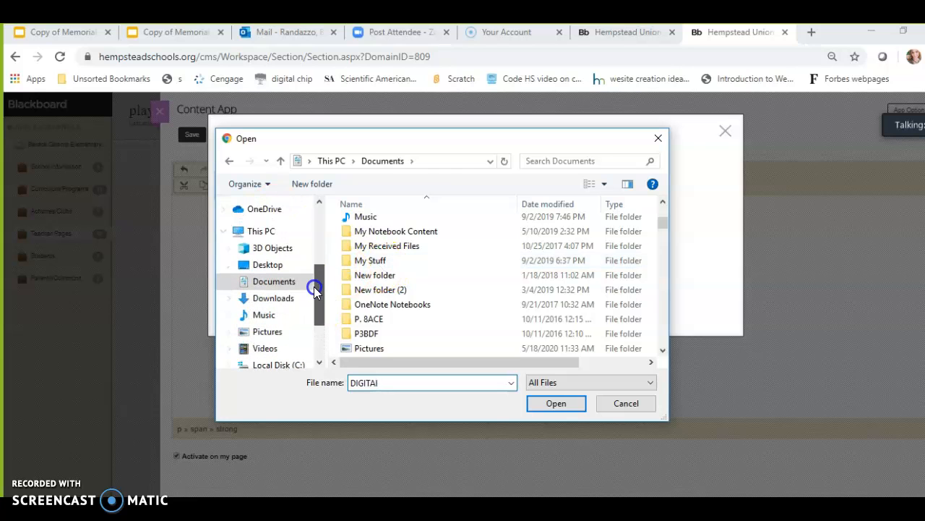
left_click(288, 284)
left_click(364, 283)
double_click(364, 284)
left_click(398, 384)
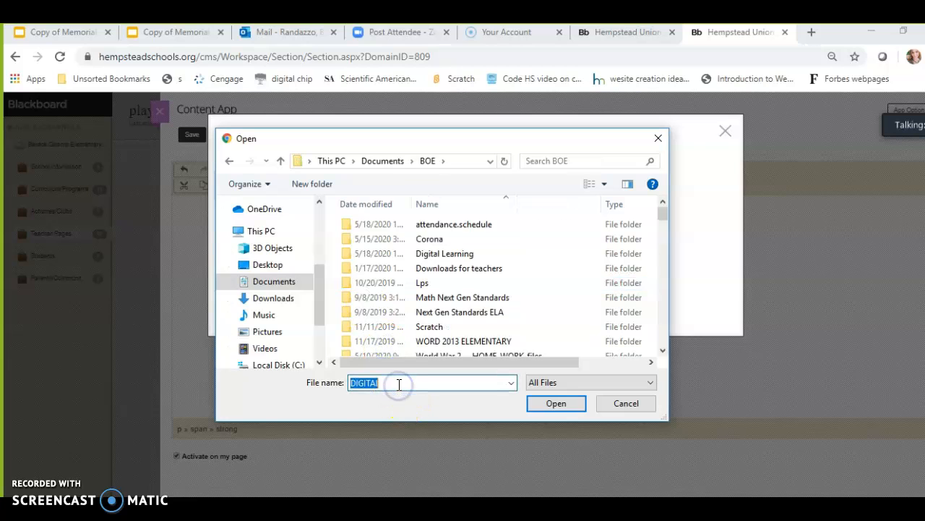
type("DI")
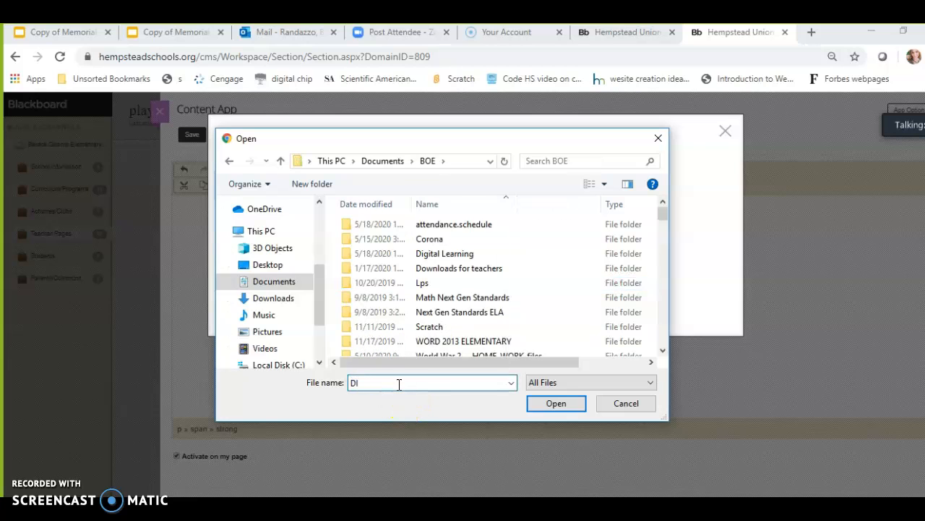
key("BackSpace")
type("ITa")
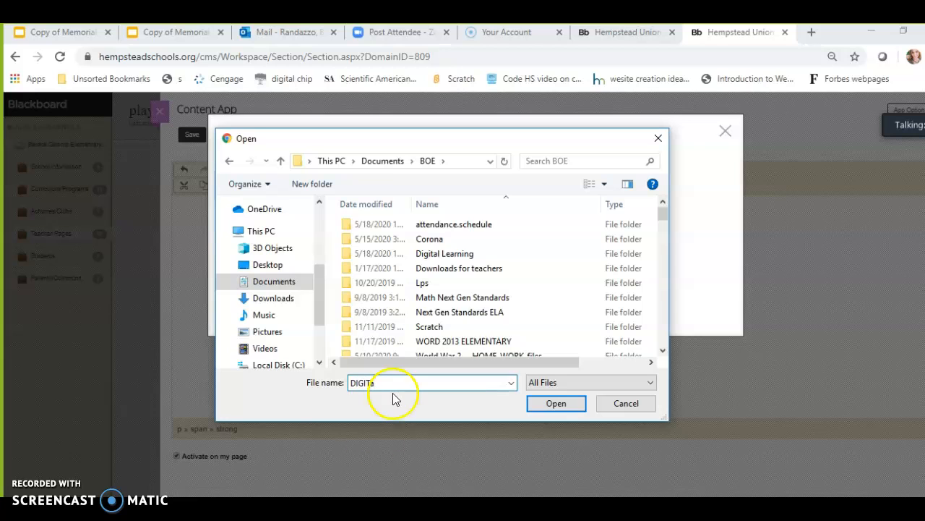
left_click(270, 281)
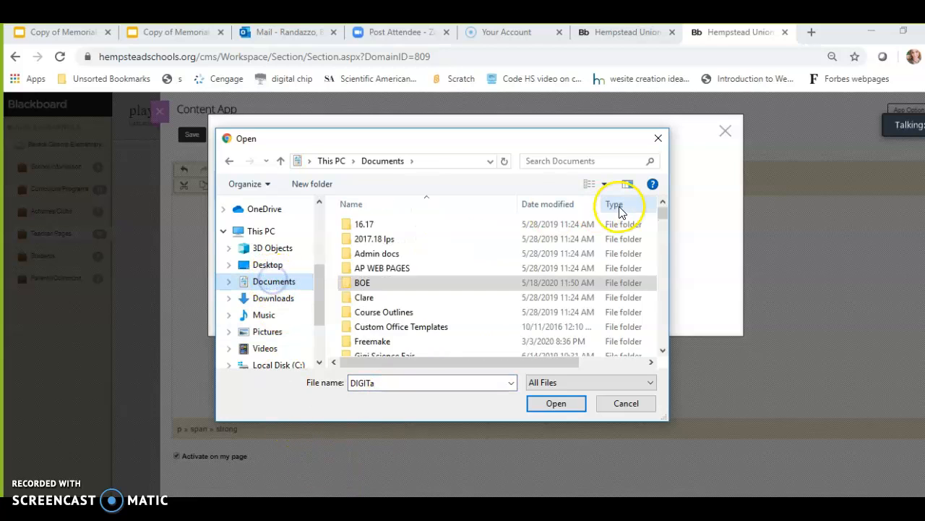
left_click(587, 160)
type("digia")
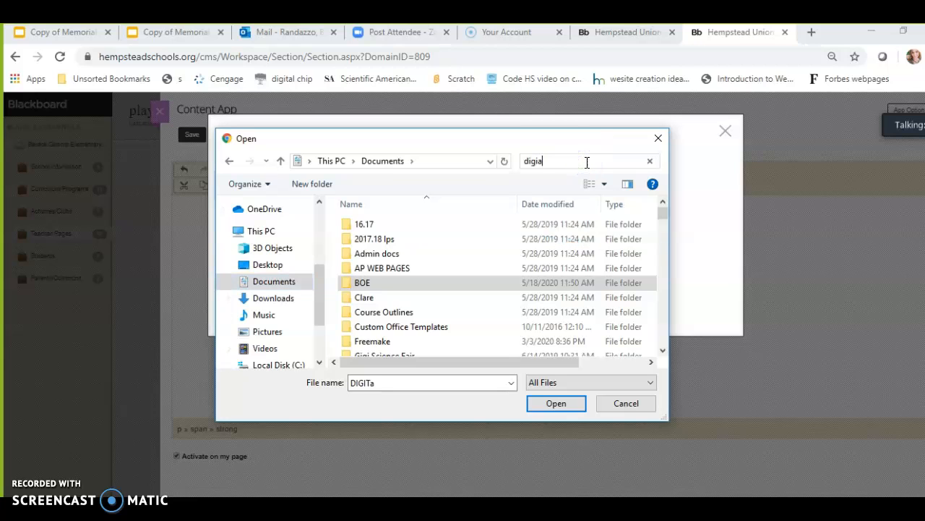
type("l")
key("BackSpace")
key("BackSpace")
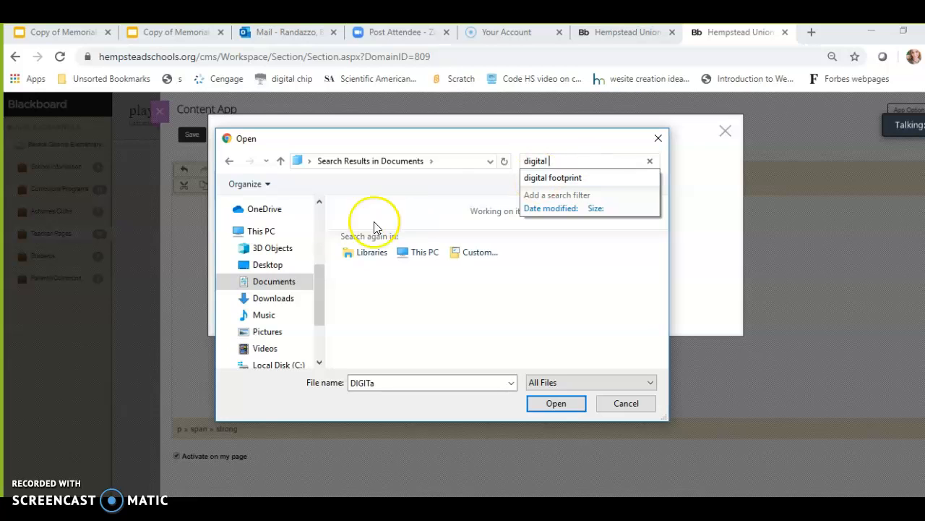
left_click(275, 282)
left_click(576, 161)
type("Di")
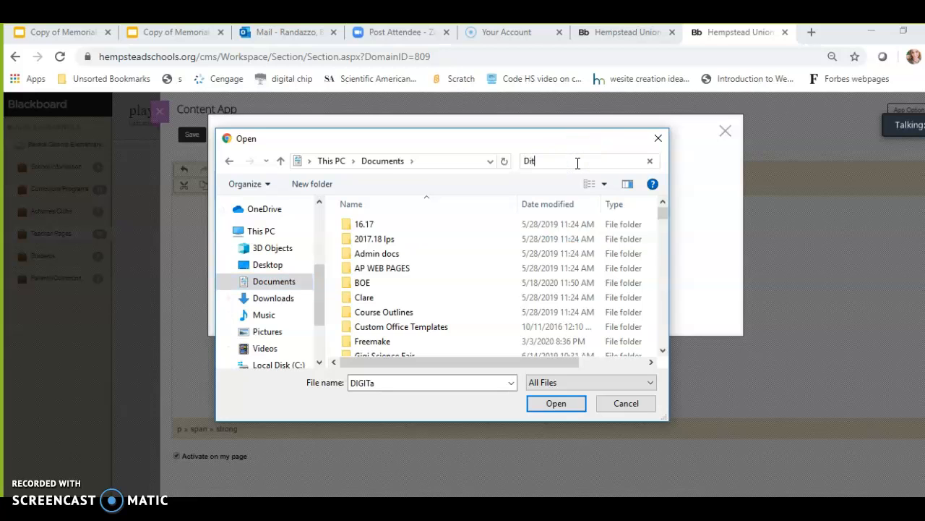
type("ti")
key("BackSpace")
key("BackSpace")
key("BackSpace")
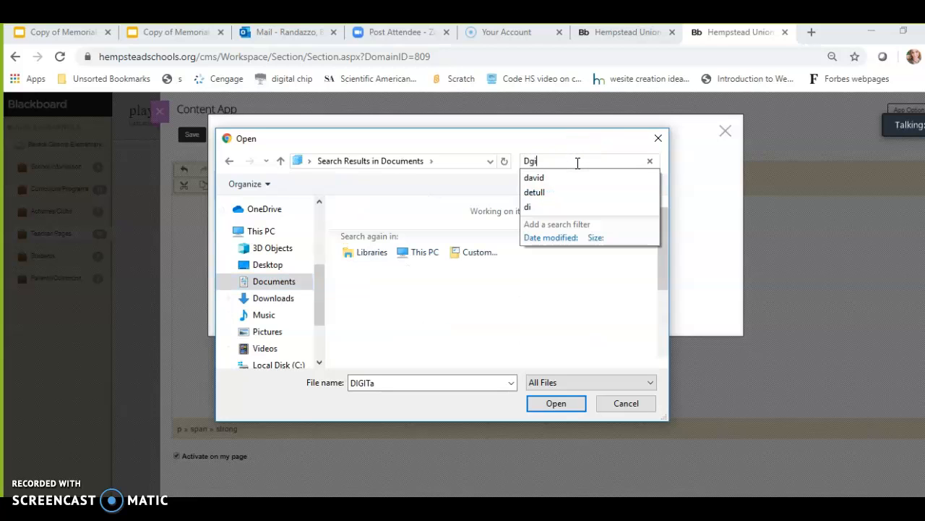
type("igital")
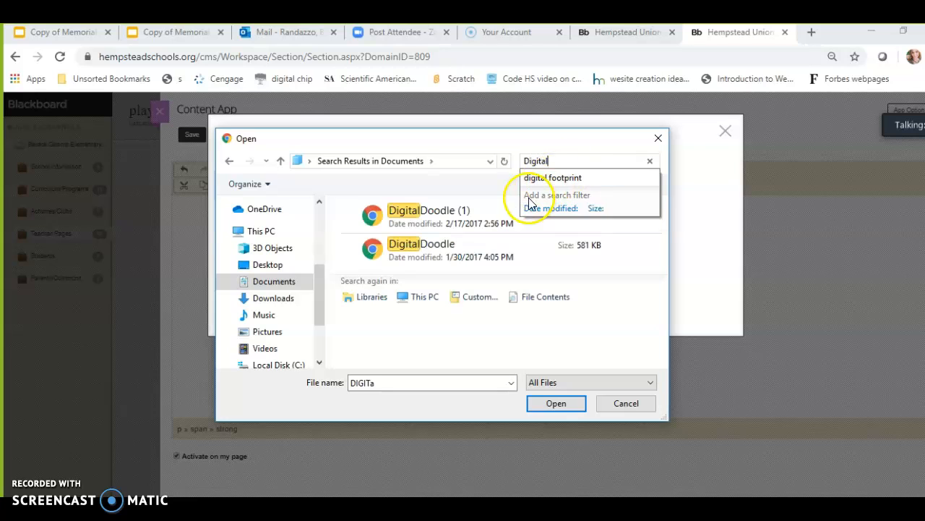
left_click_drag(553, 161, 511, 162)
type("DIGITAL")
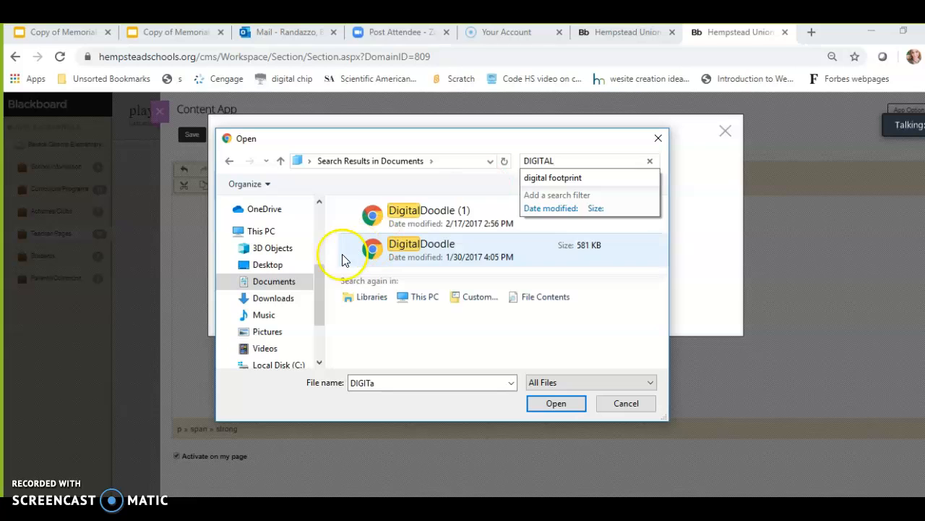
left_click(288, 281)
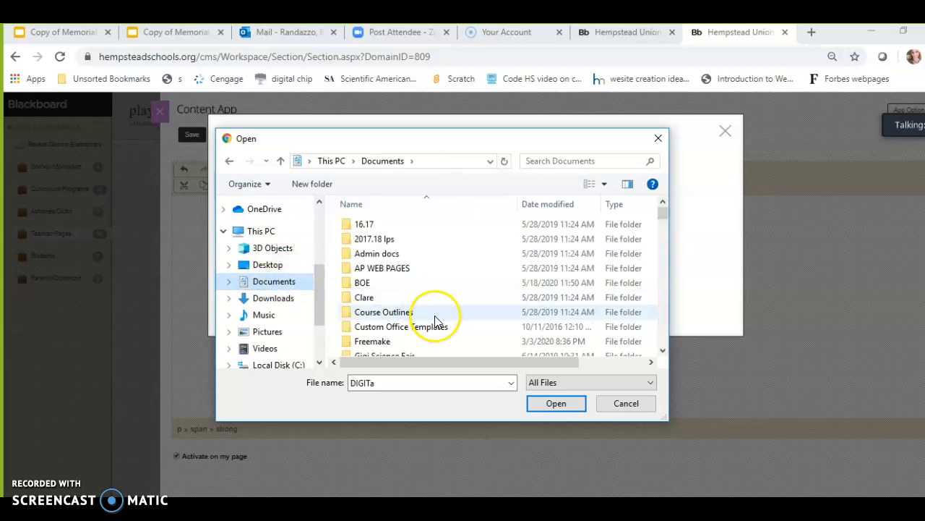
Open the BOE folder and choose the DIGITALMEMORIALDAYACTIVITIESINGOOGLES file for upload
left_click(376, 289)
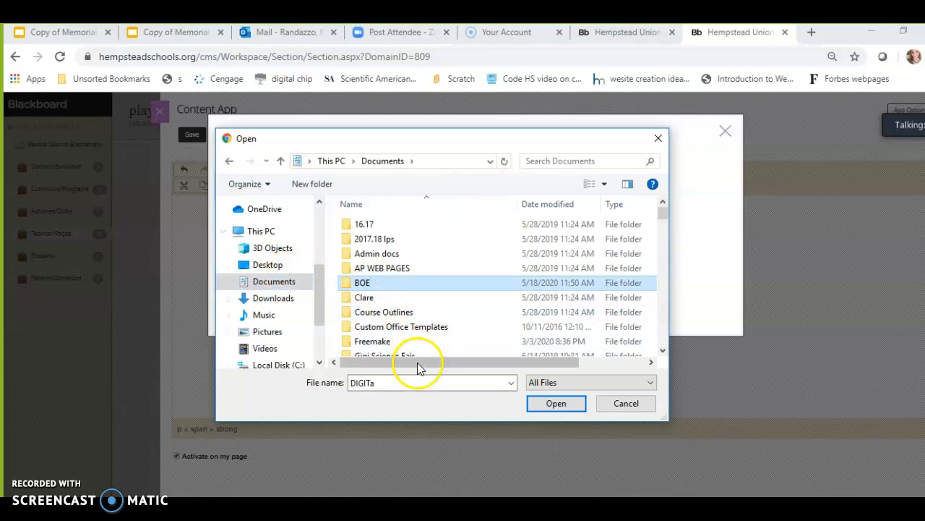
double_click(366, 285)
double_click(382, 384)
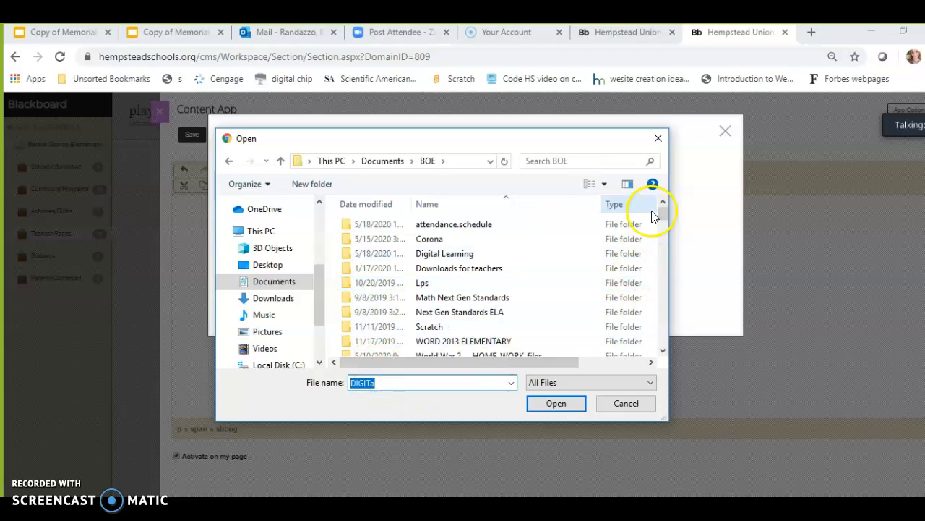
left_click_drag(663, 213, 670, 253)
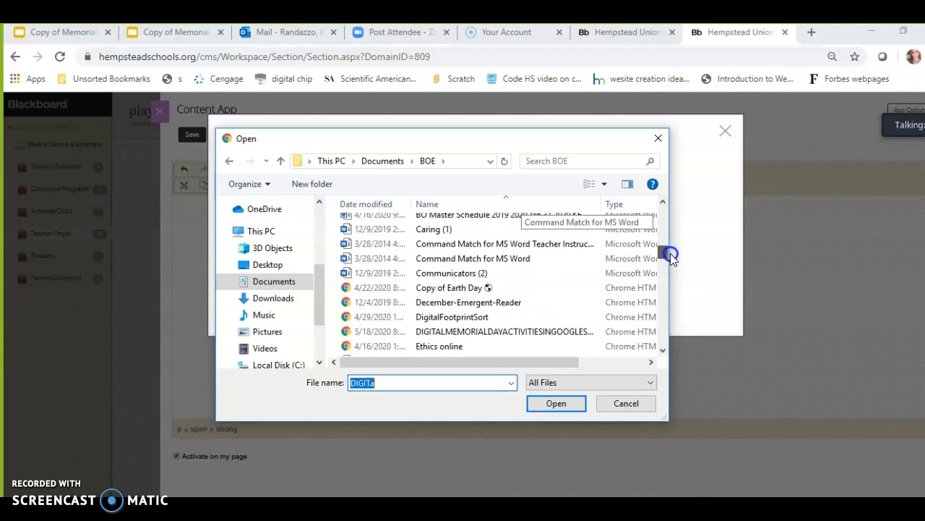
left_click(472, 329)
left_click(556, 404)
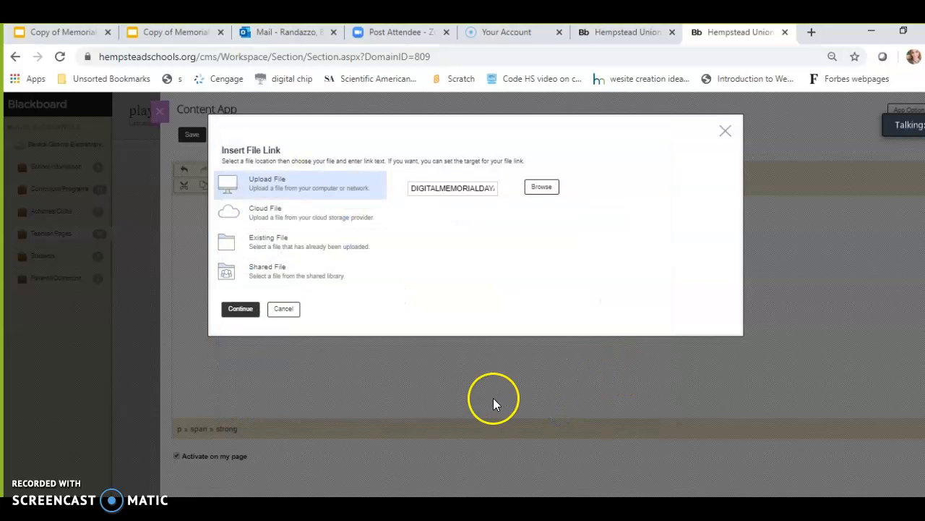
Insert the file link with display text 'Click HERE' and save the content
left_click(243, 311)
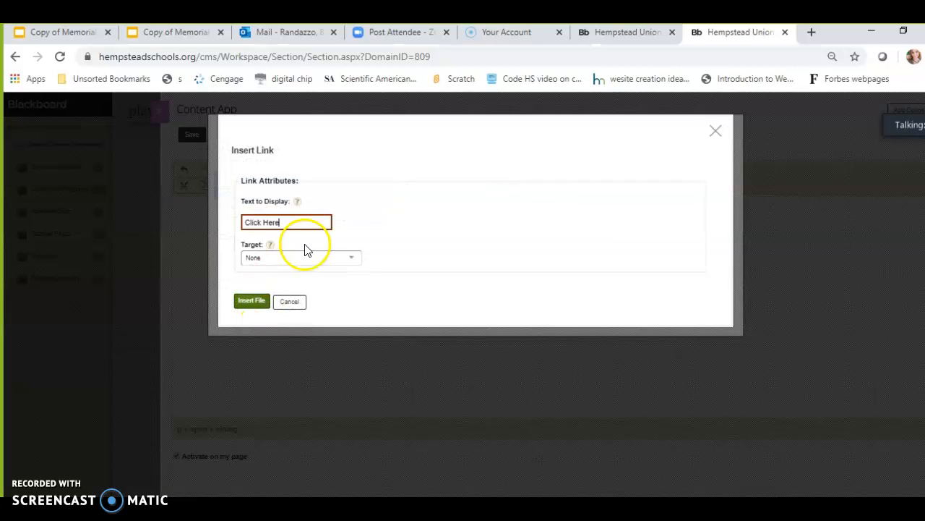
left_click(280, 224)
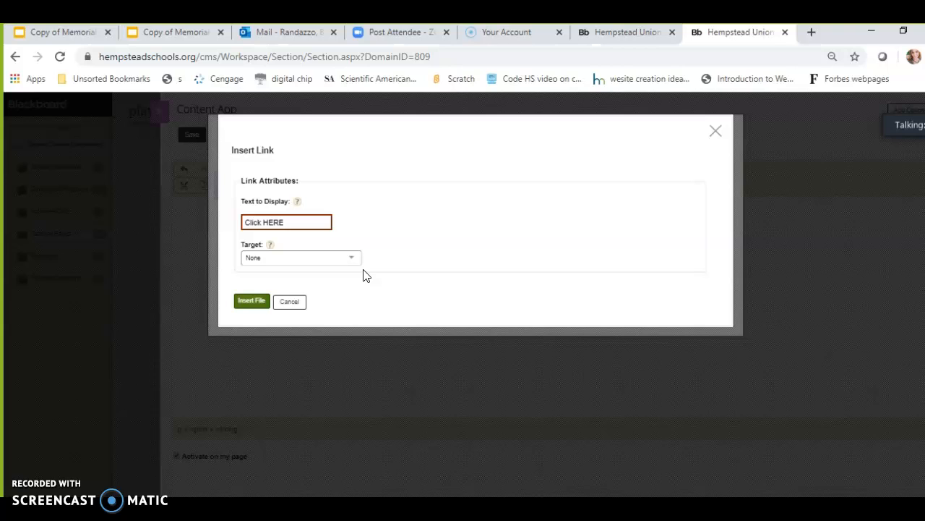
left_click(245, 302)
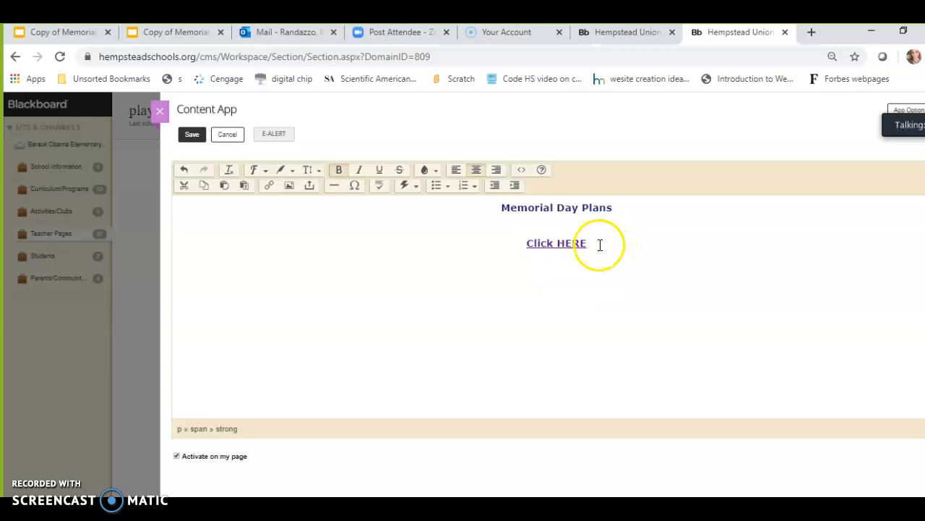
left_click(191, 136)
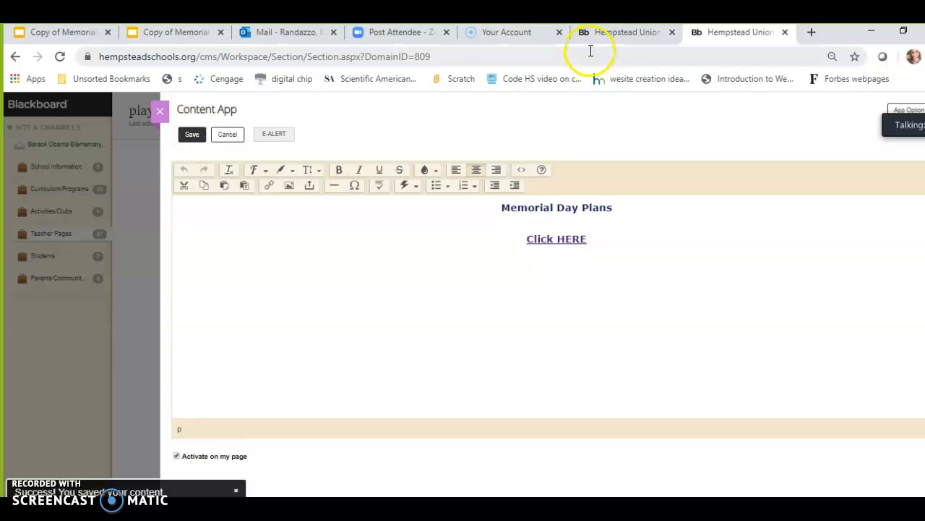
Switch to the live district site tab, open the Barack Obama Elementary School page and reload it
left_click(589, 33)
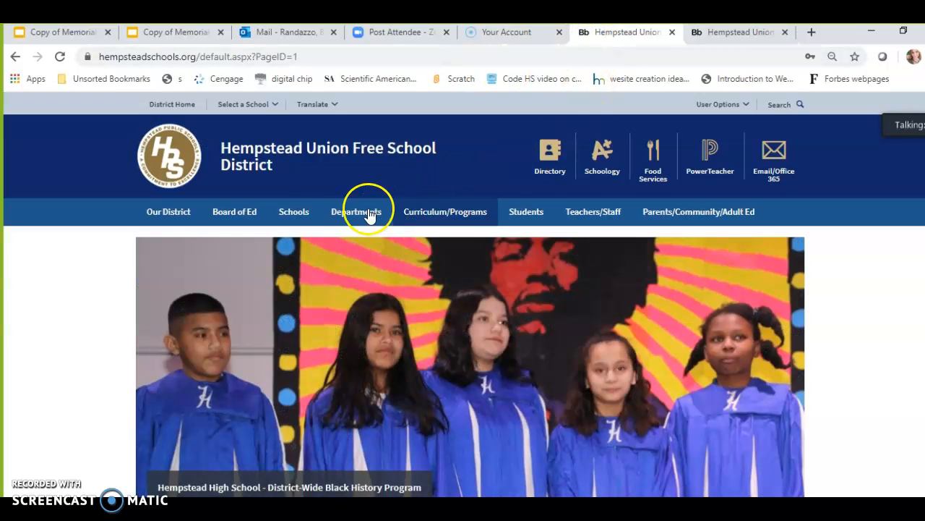
mouse_move(300, 215)
left_click(333, 305)
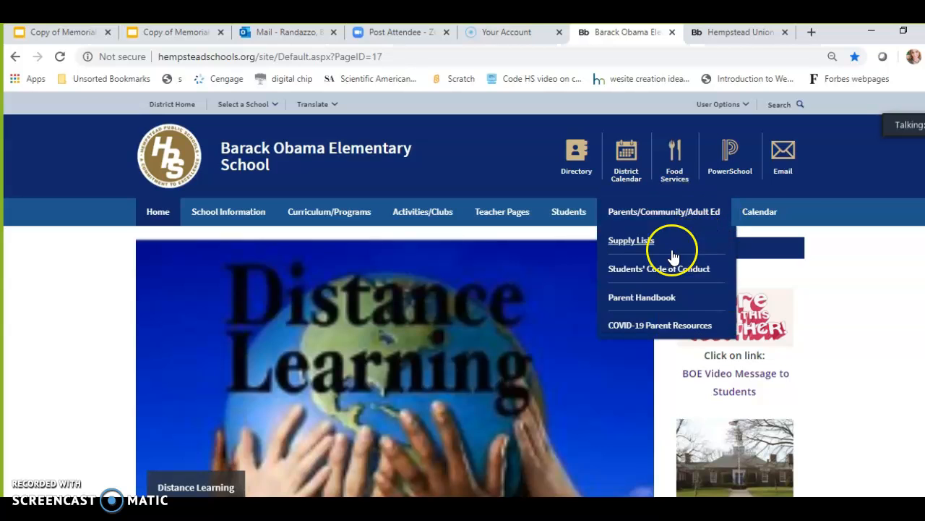
left_click(60, 57)
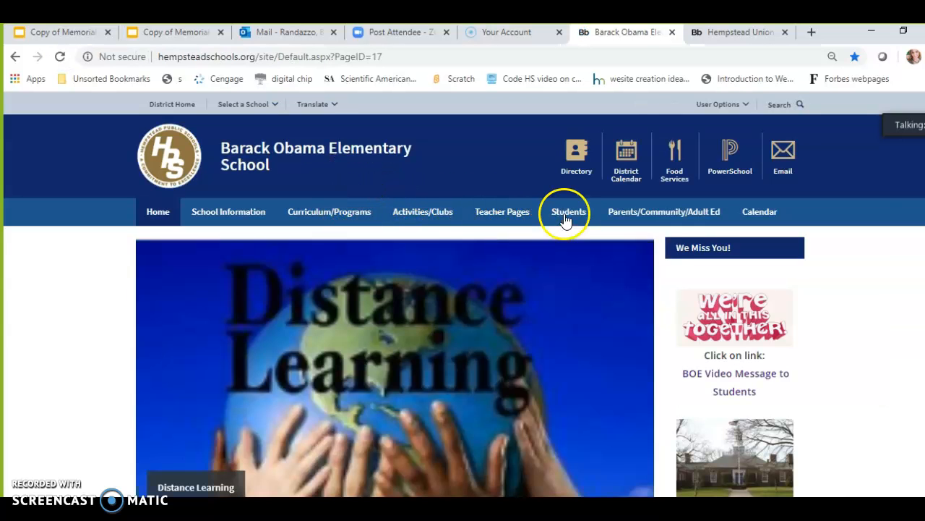
Browse the Teacher Pages directory to Randazzo's playground page and open its Click HERE link
mouse_move(621, 226)
left_click(502, 217)
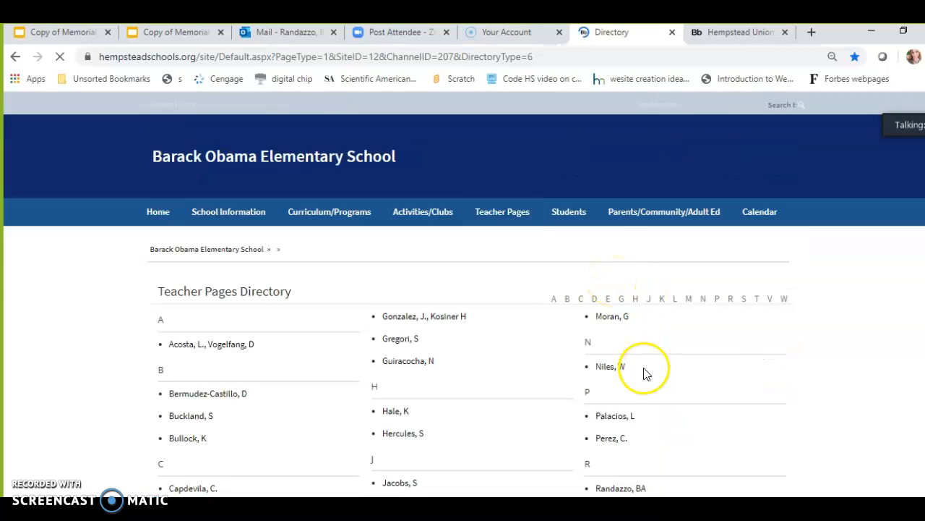
left_click(619, 489)
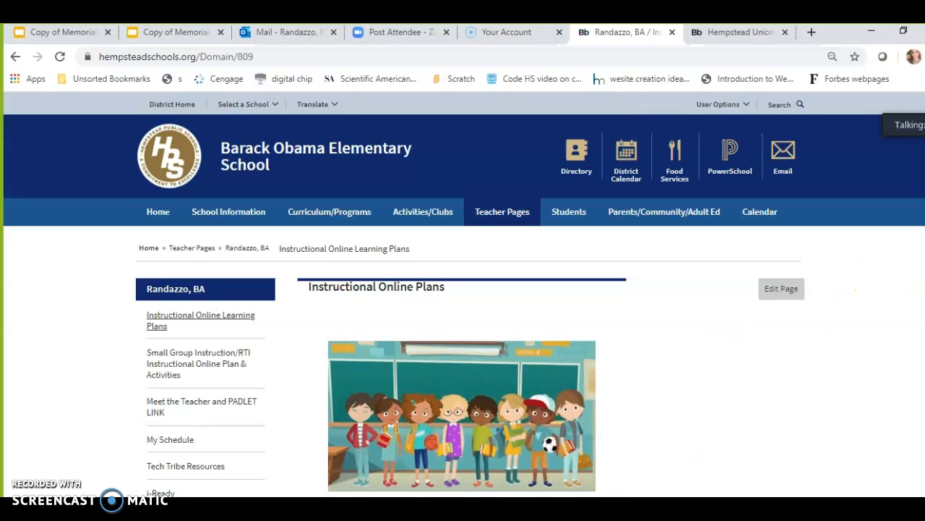
scroll(462, 303, "down", 3)
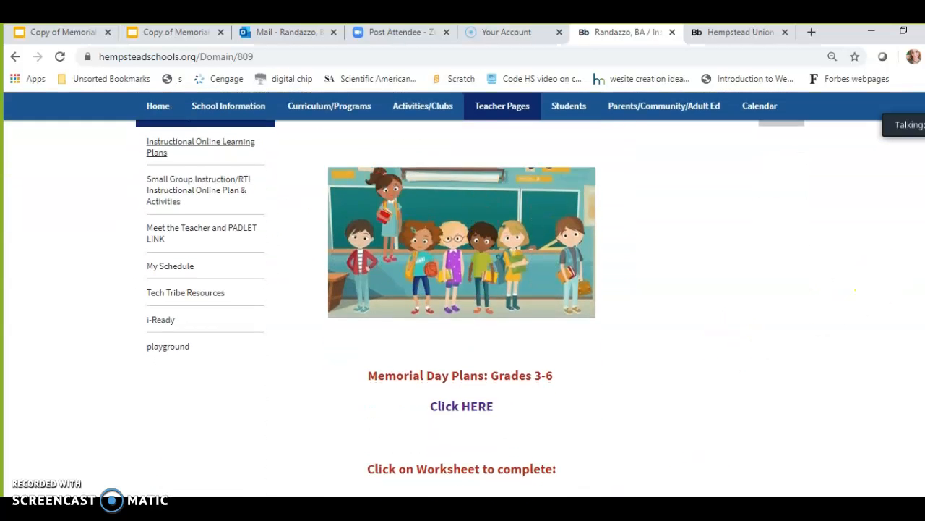
left_click(168, 432)
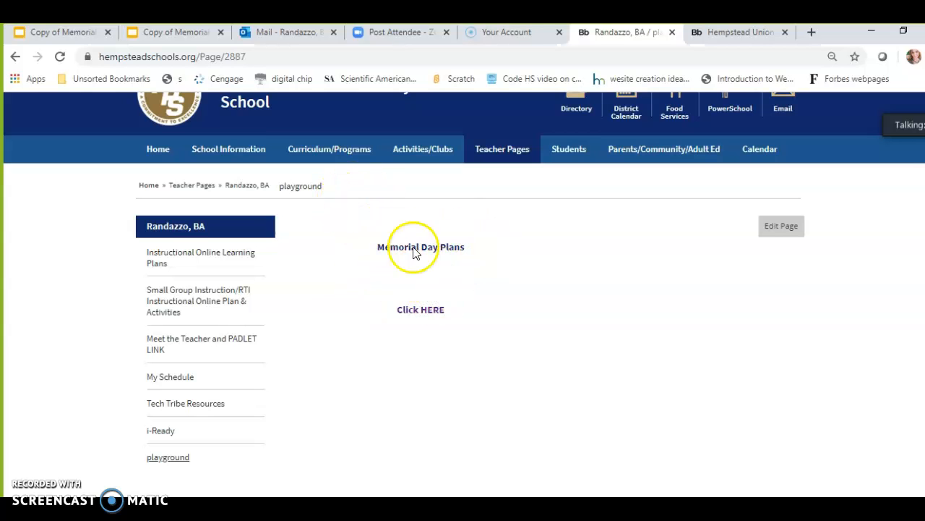
left_click(422, 311)
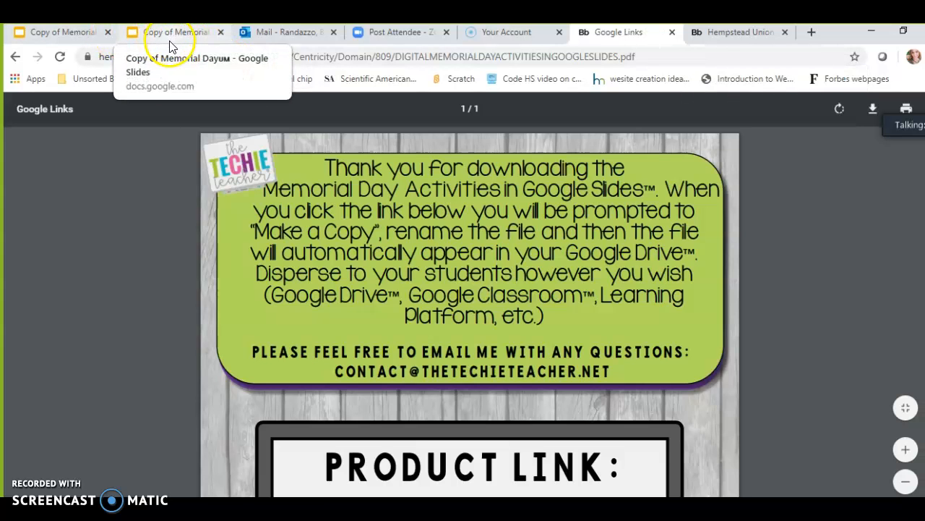
View the Memorial Day Activities Google Slides copy
left_click(170, 36)
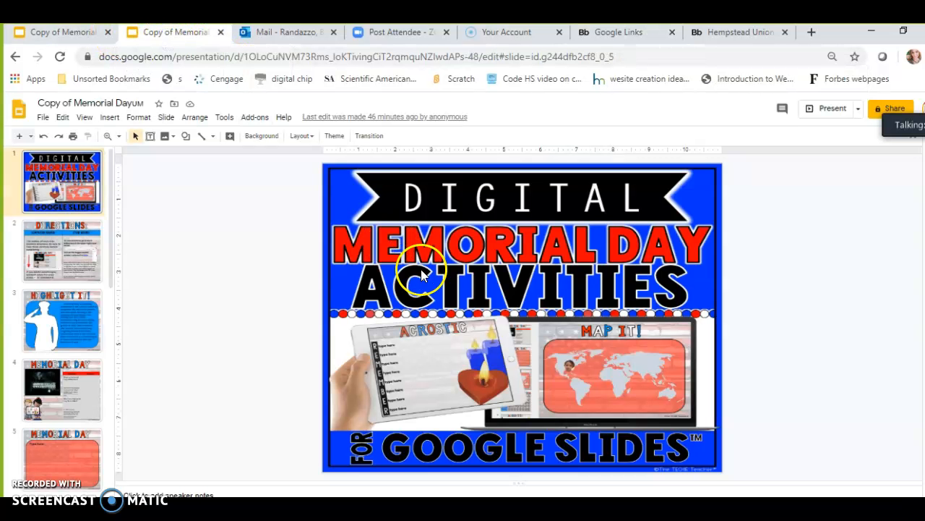
left_click_drag(109, 211, 108, 190)
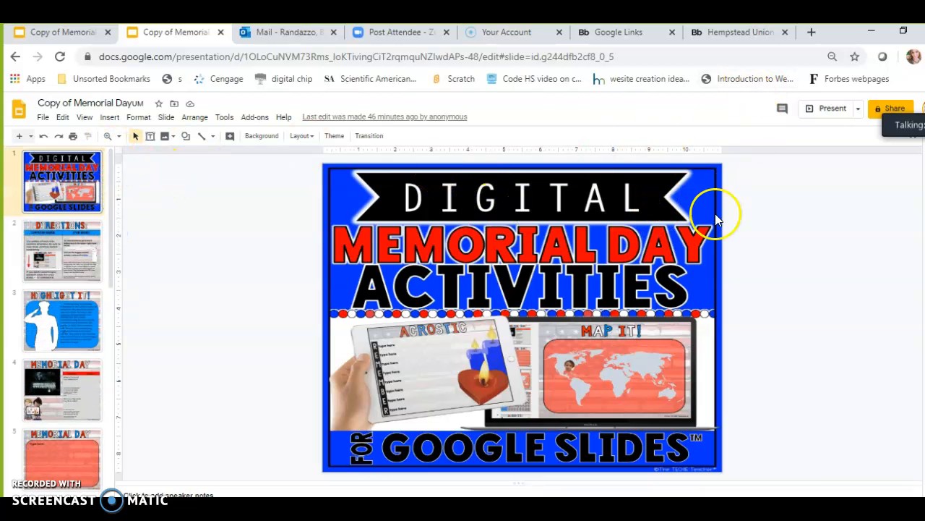
left_click(394, 515)
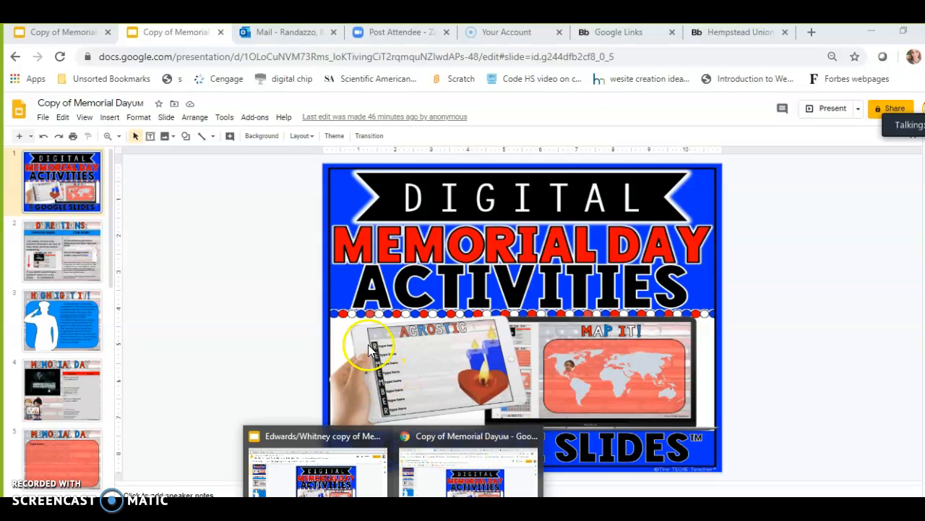
Return to the content editor and add a 'Grades 3-6 Activities' line below the Click HERE link
left_click(705, 31)
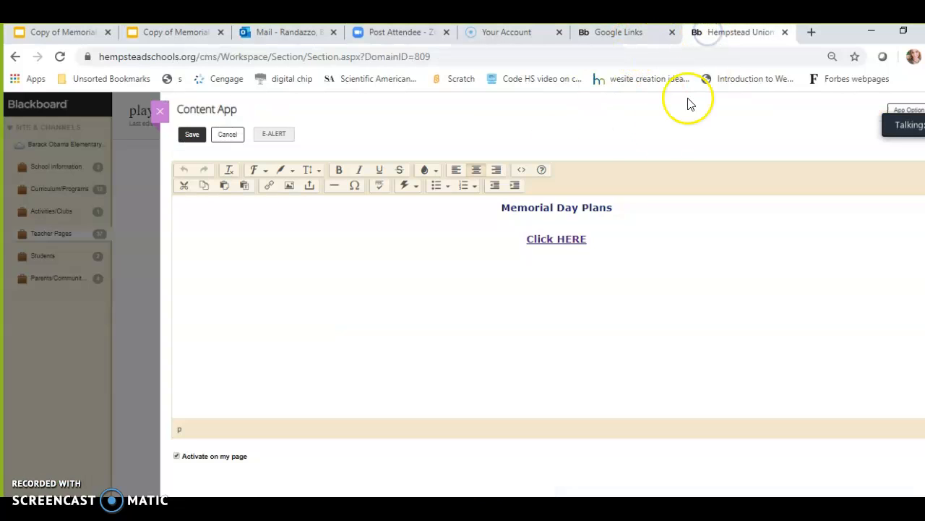
left_click(192, 137)
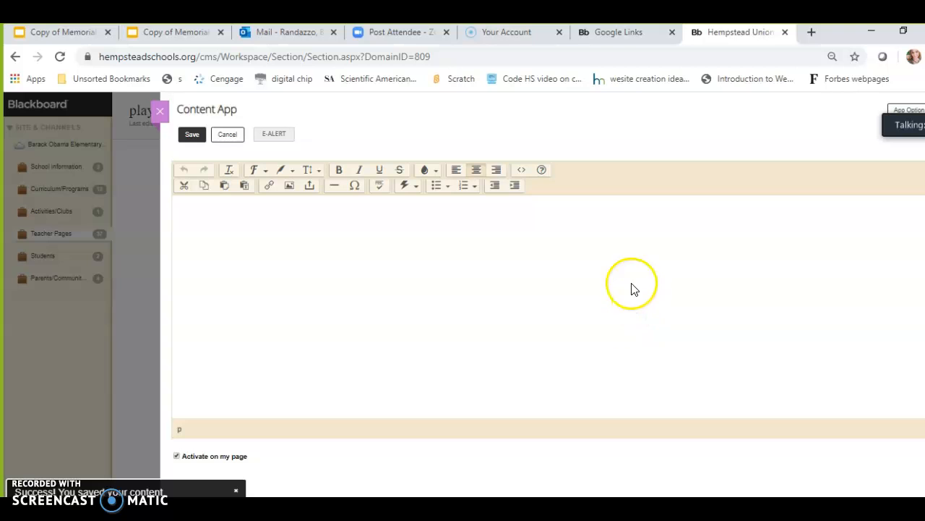
left_click(608, 329)
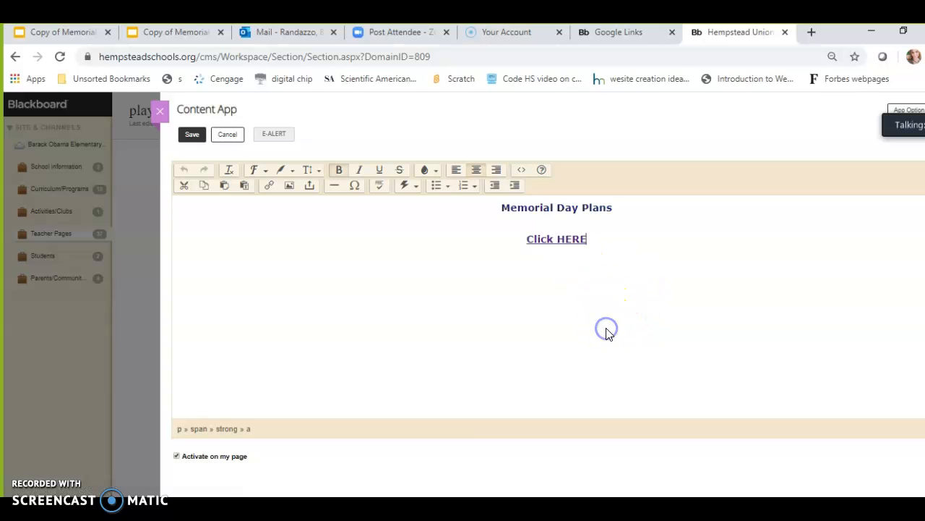
key("Return")
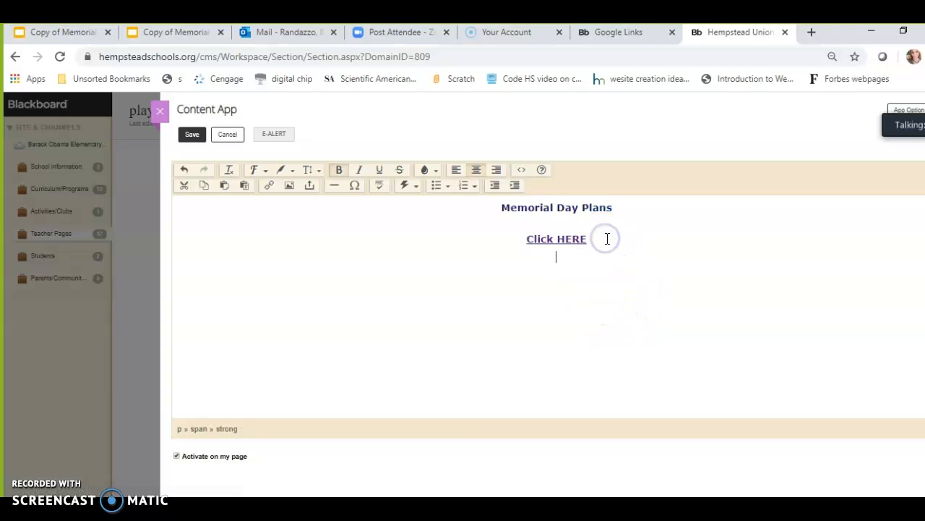
type("Grades 3-")
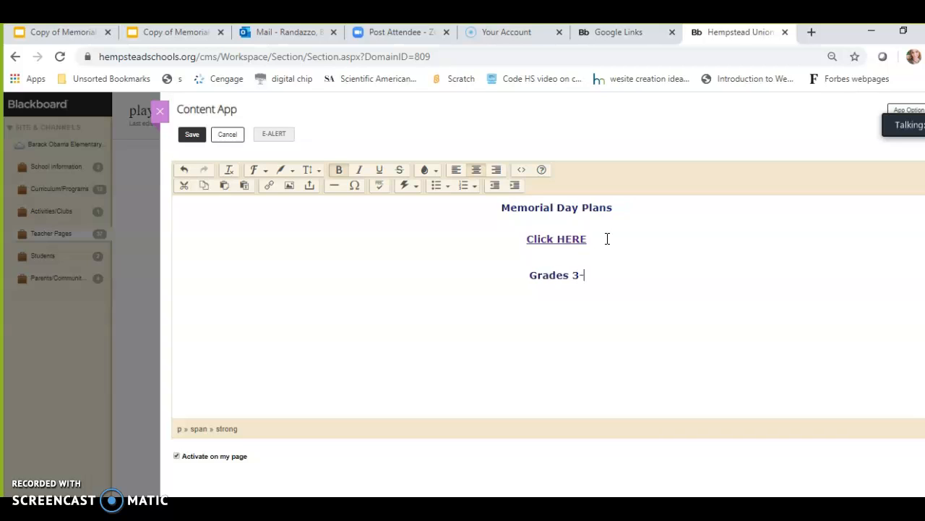
type("6 Acti")
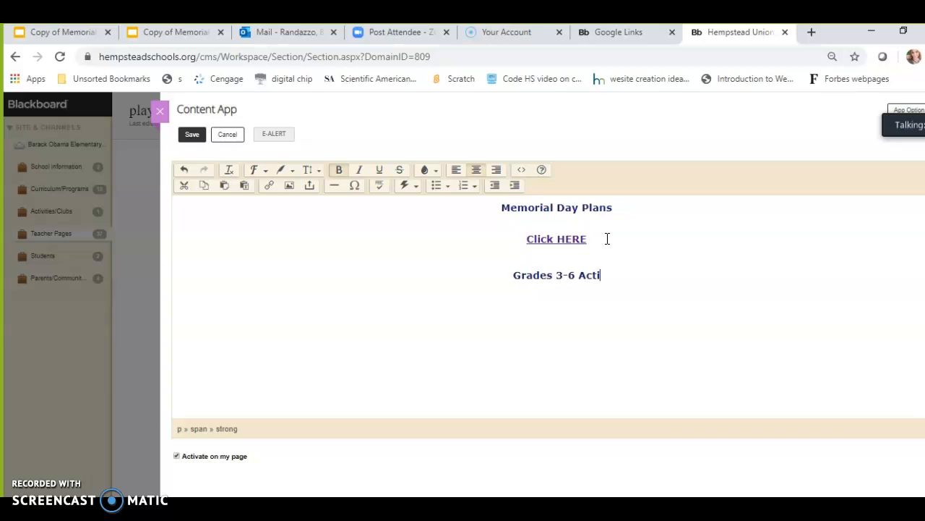
type("vities")
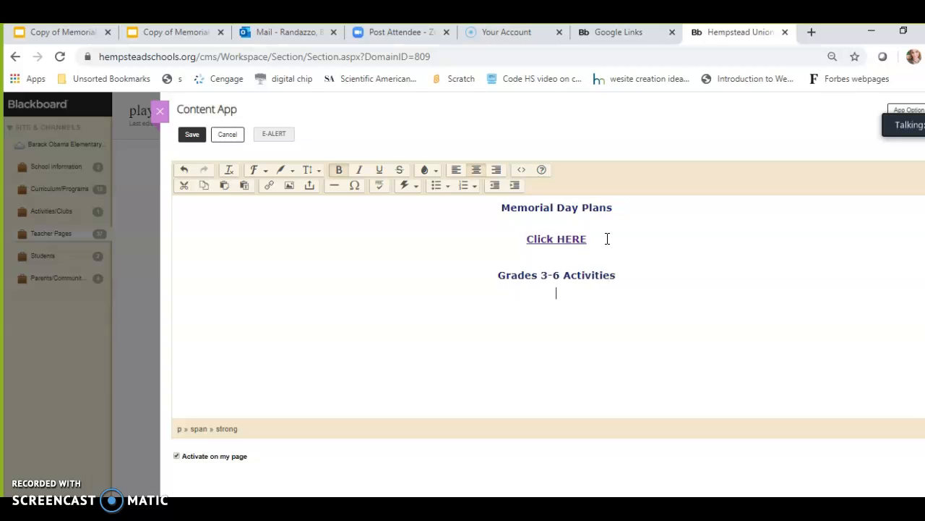
key("Return")
left_click(587, 306)
Open a new browser tab and go to brainpop.com
left_click(812, 33)
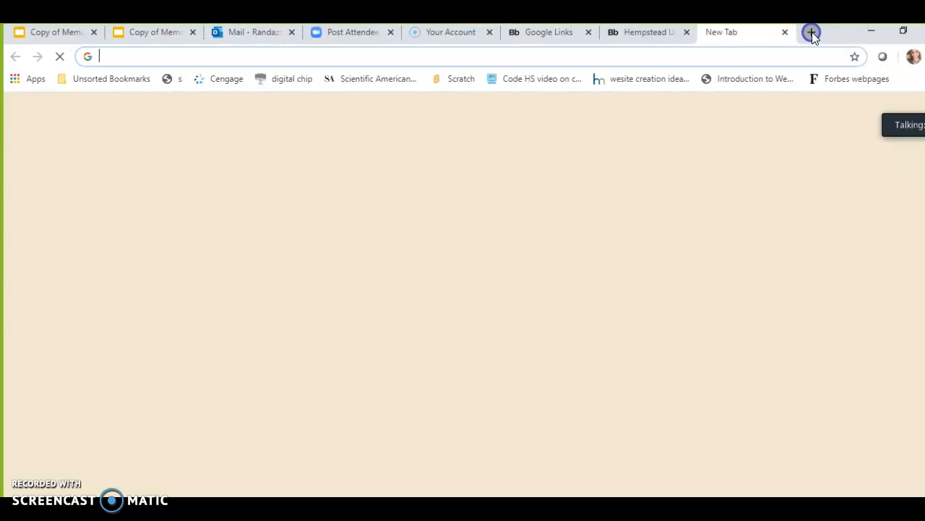
left_click(474, 56)
type("b")
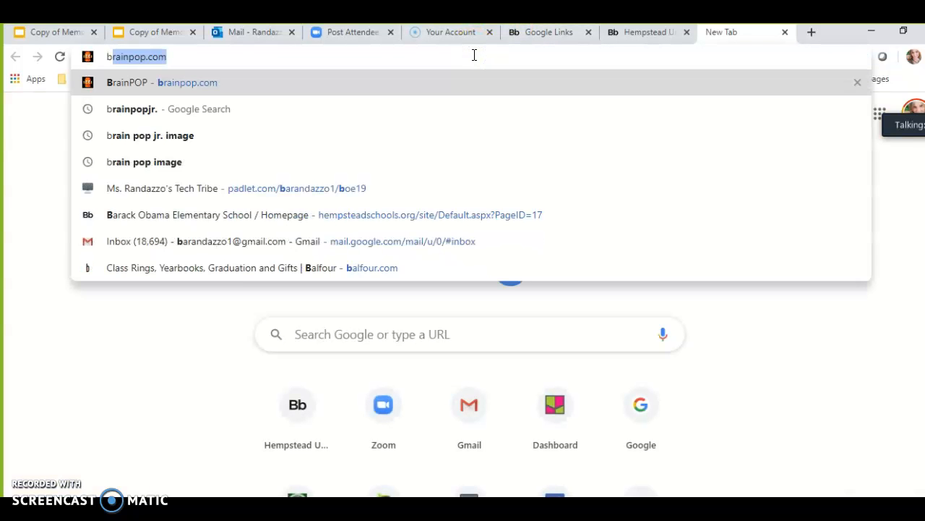
type("rainpop")
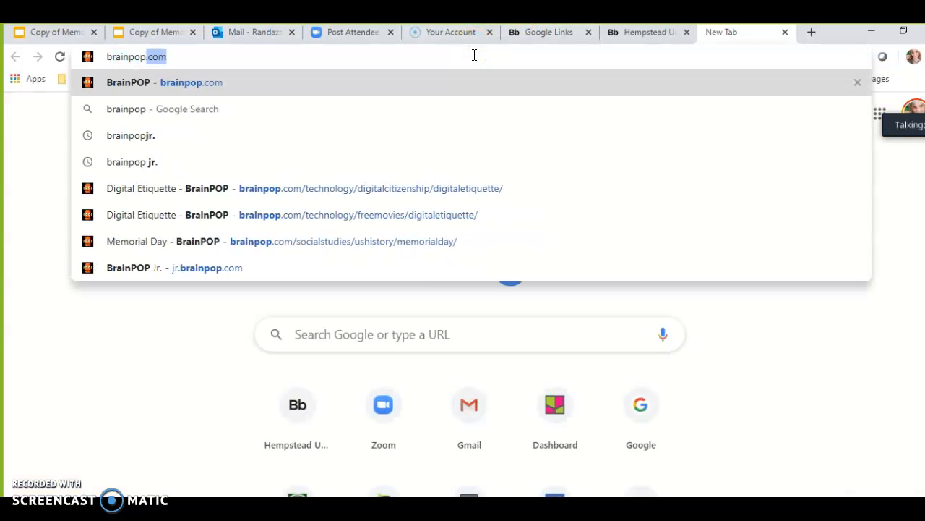
type(".com")
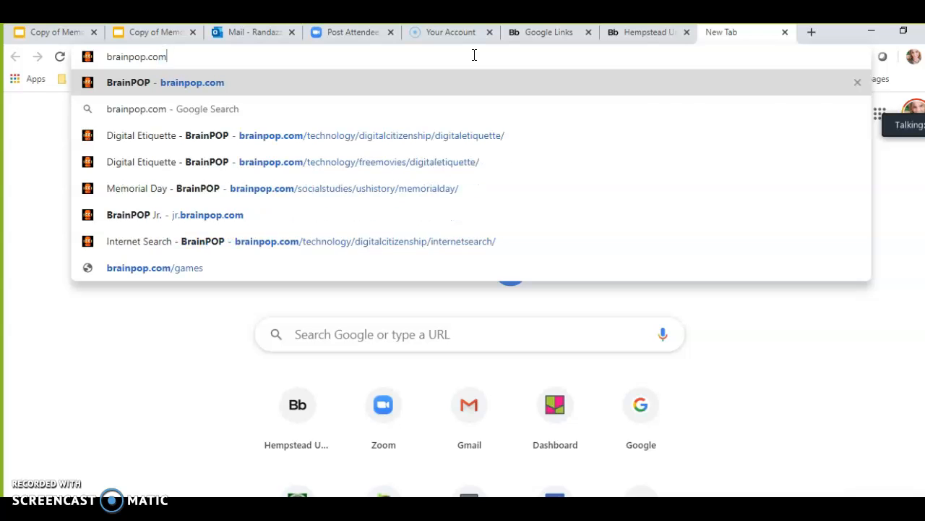
key("Return")
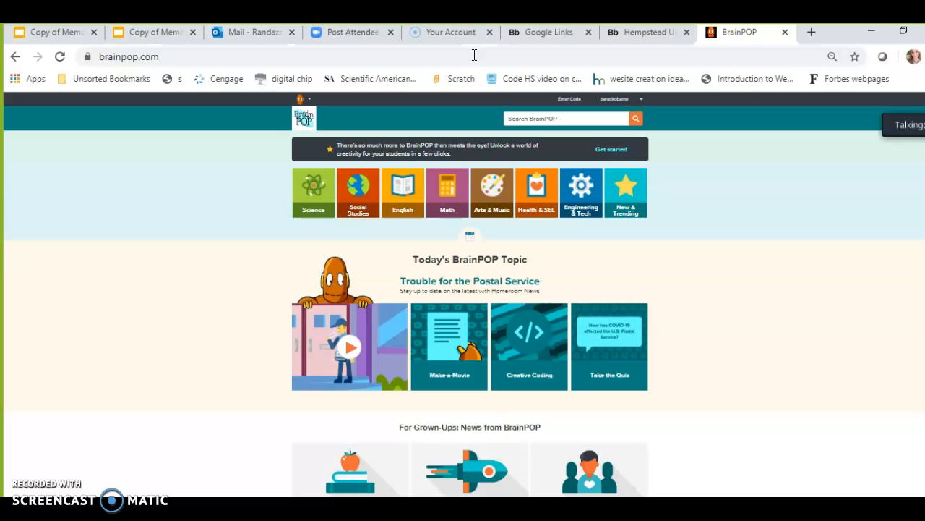
Log out of BrainPOP and log back in with the account username and password
left_click(641, 101)
left_click(620, 120)
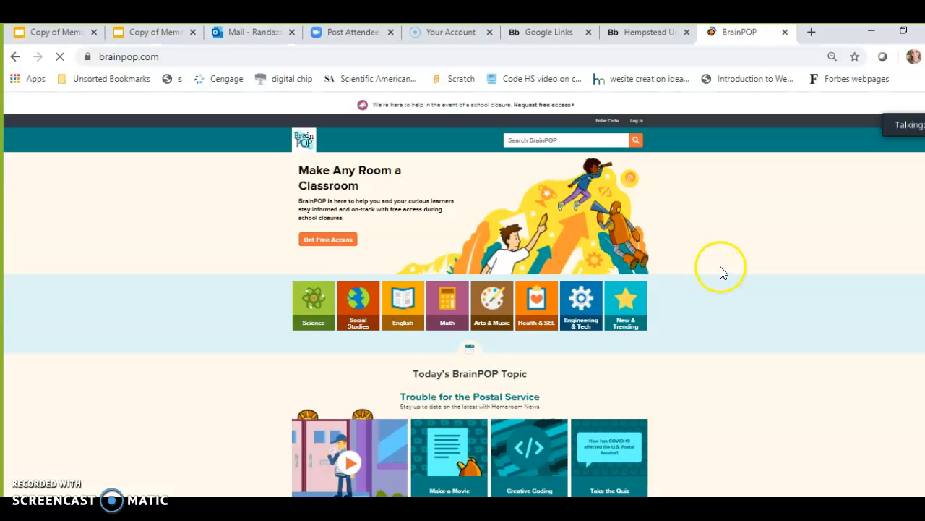
left_click(638, 121)
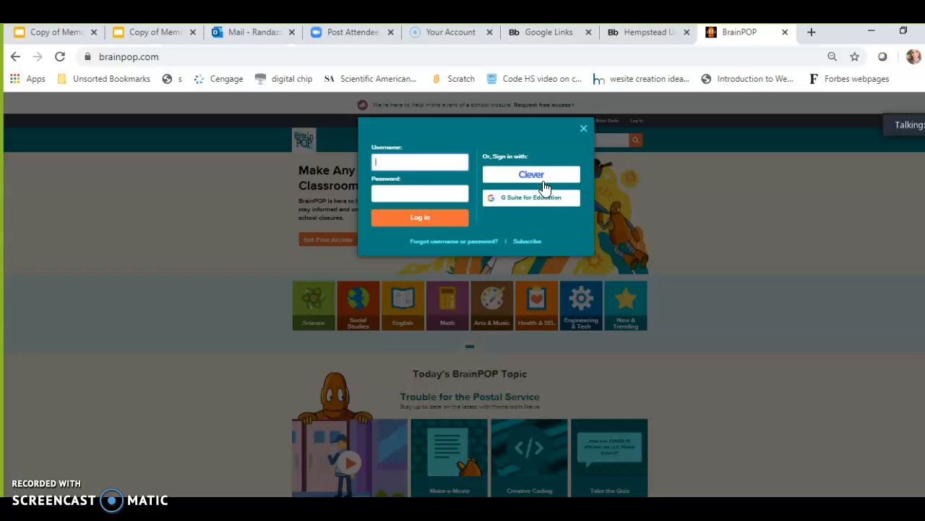
left_click(425, 157)
type("barackobama")
key("Tab")
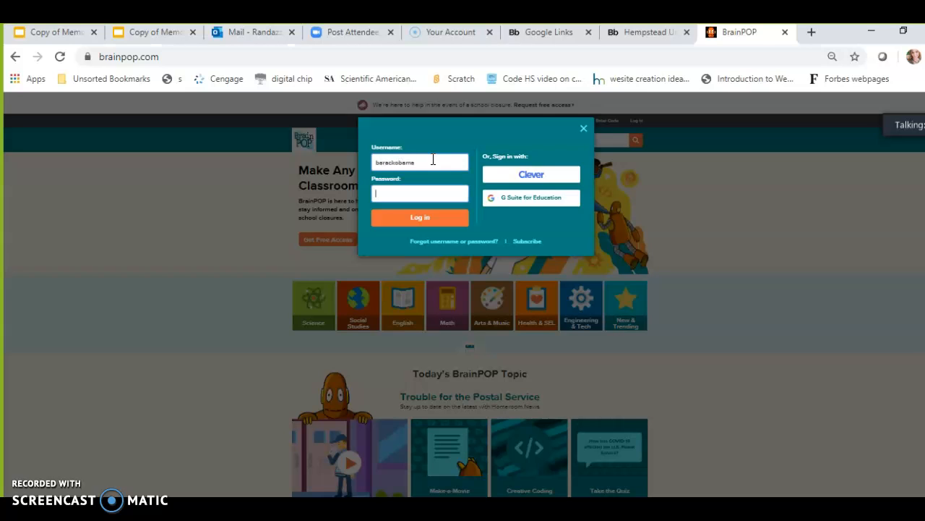
type("•")
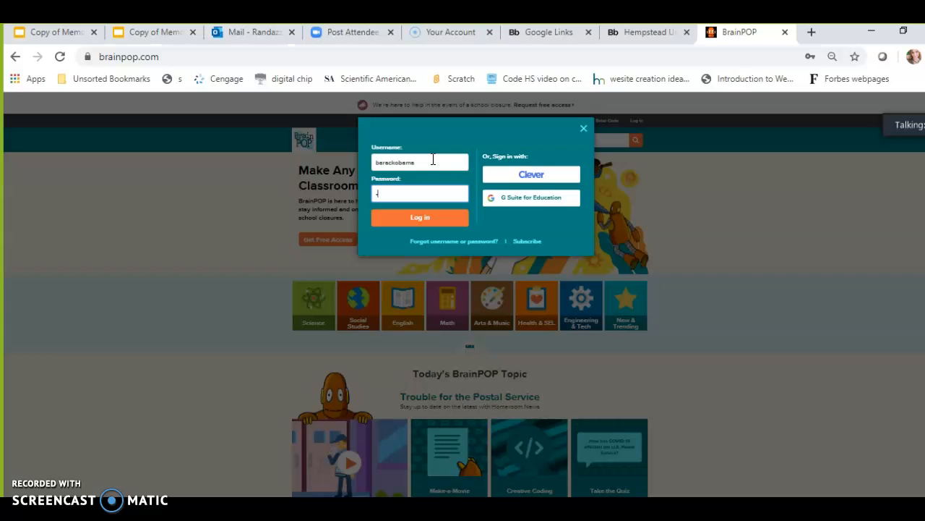
left_click(439, 217)
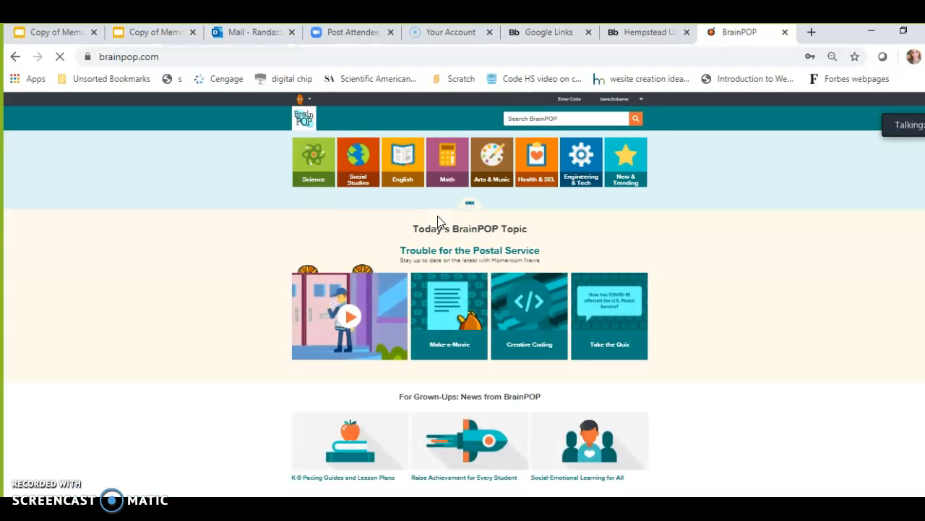
Search BrainPOP for Memorial Day and open the Memorial Day topic page
left_click(530, 119)
type("m")
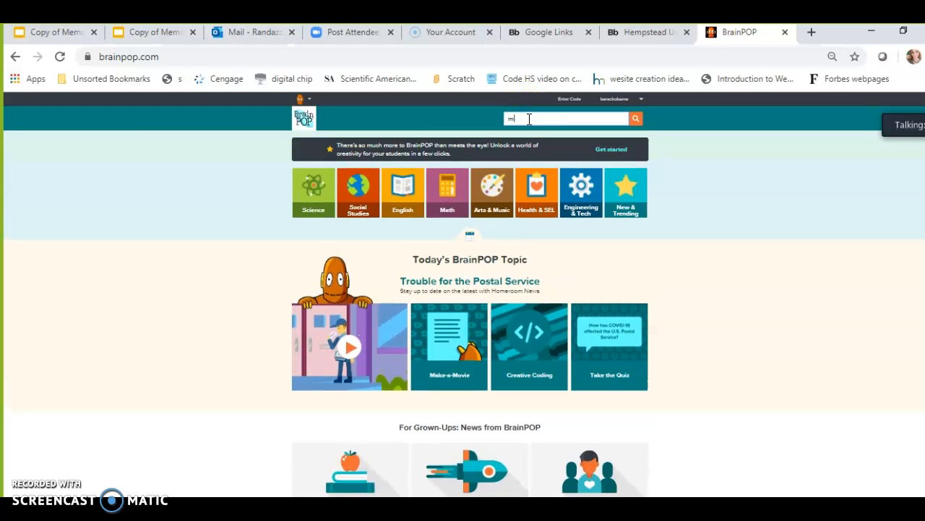
type("emo")
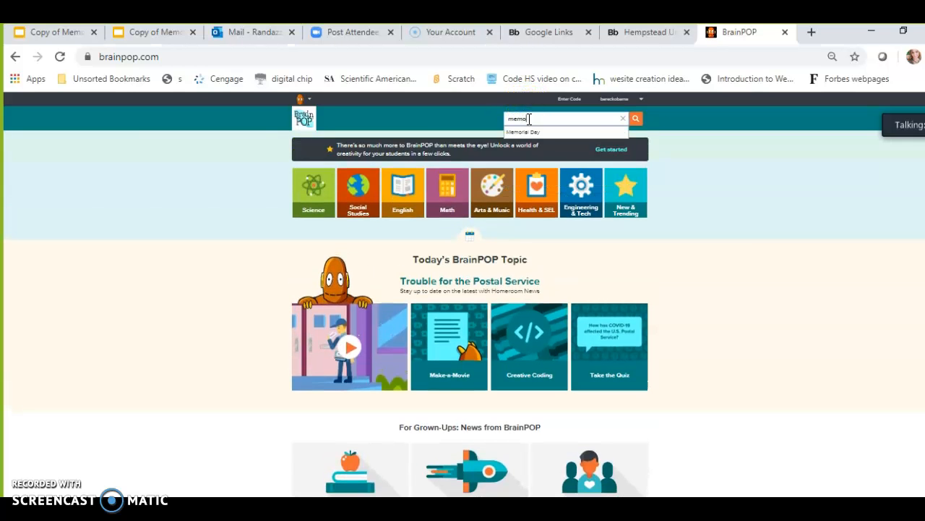
type("r")
left_click(526, 136)
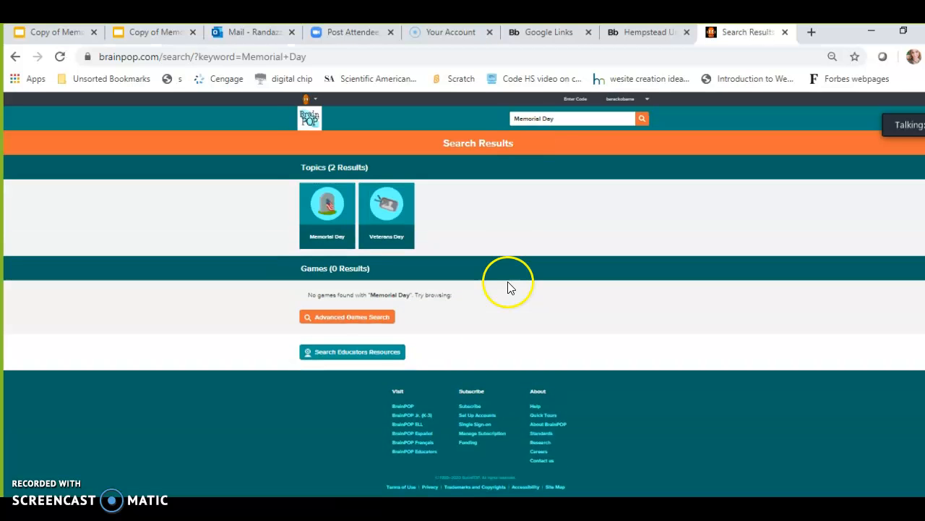
left_click(331, 217)
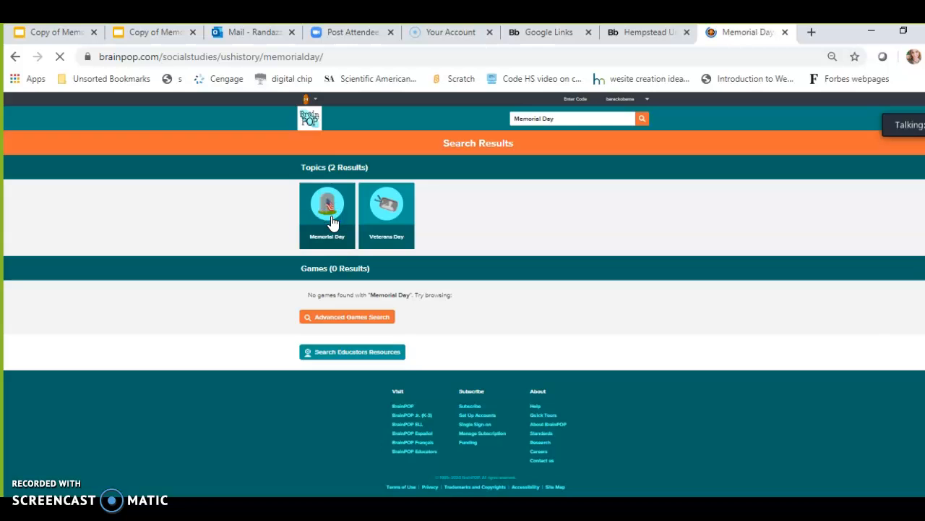
left_click(311, 171)
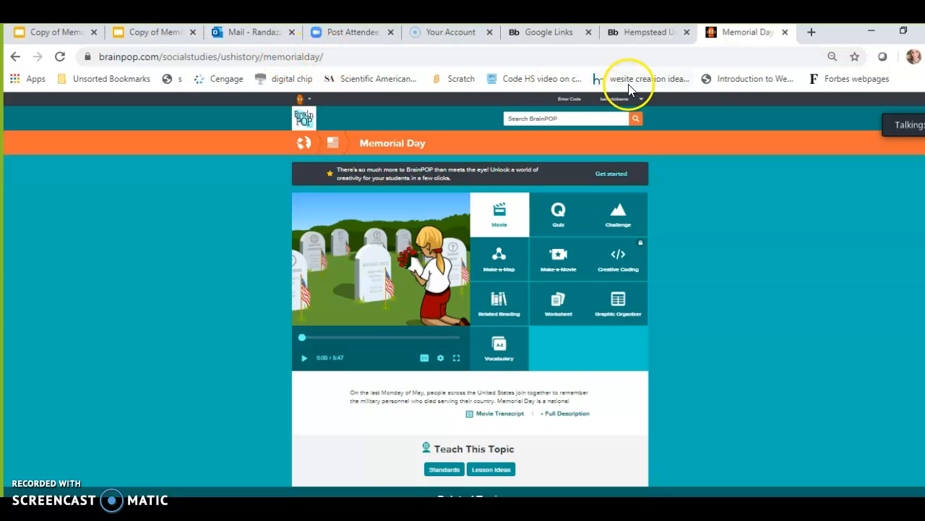
Select the topic's URL, then add a 'Watch your video here:' line in the Blackboard content editor
left_click(359, 55)
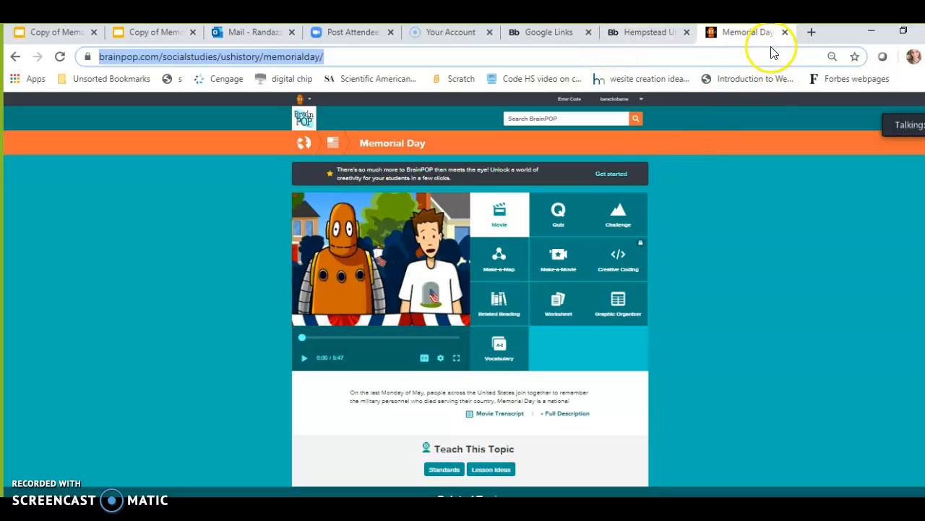
left_click(611, 38)
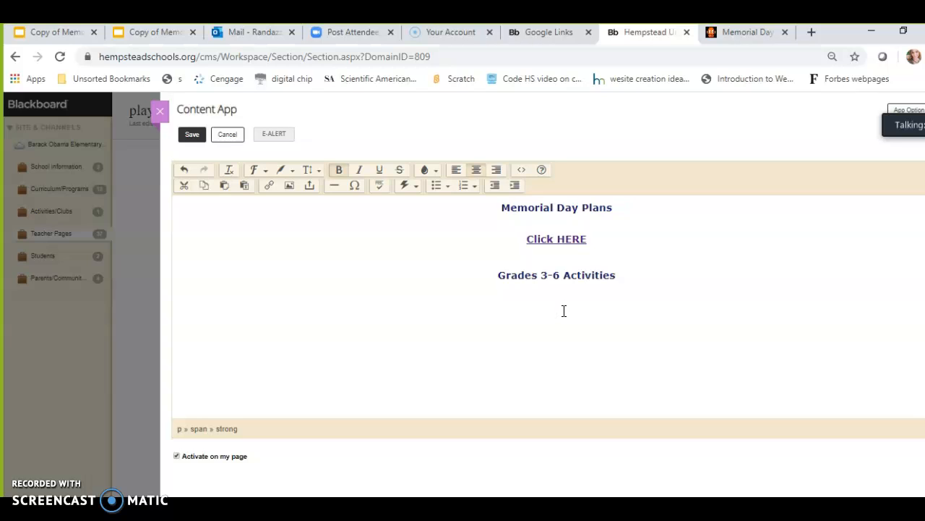
type("tch your vid")
type("eo here:")
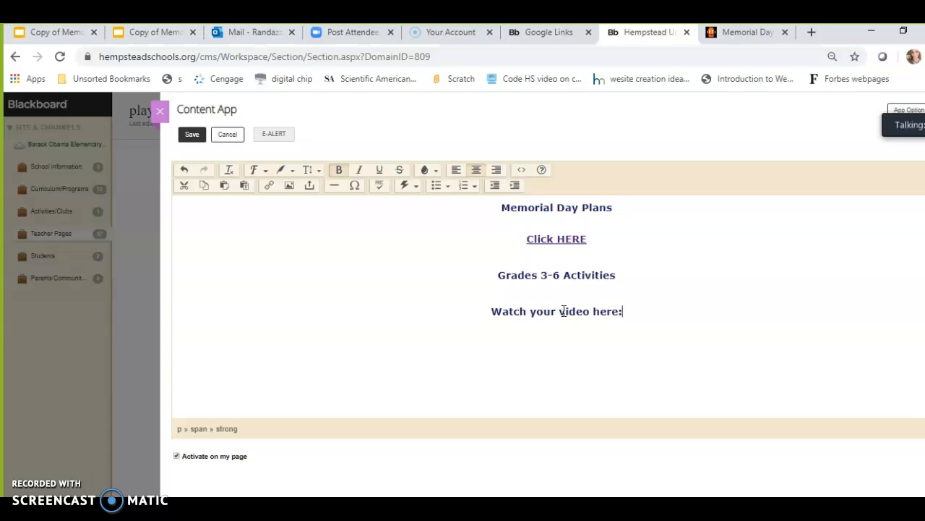
left_click(570, 335)
Open a new browser tab and search Google for flag pictures
left_click(812, 33)
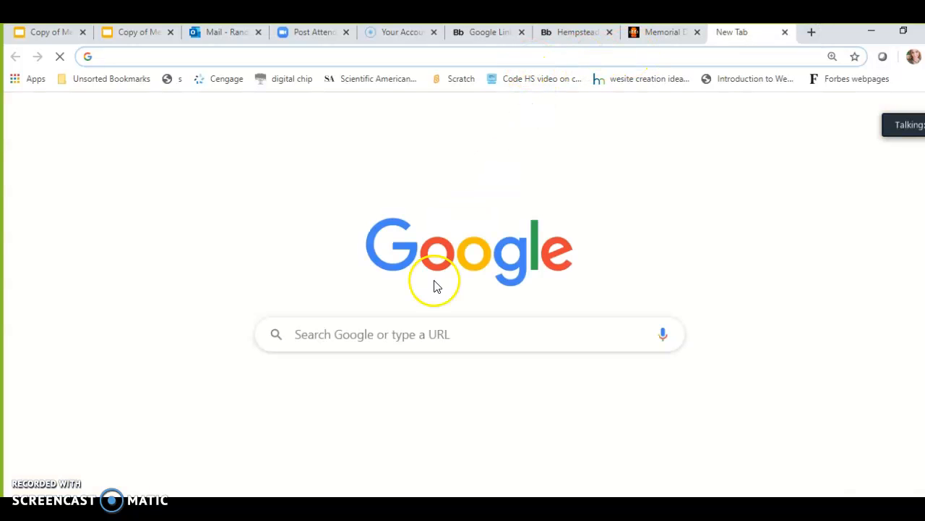
left_click(413, 332)
type("flag")
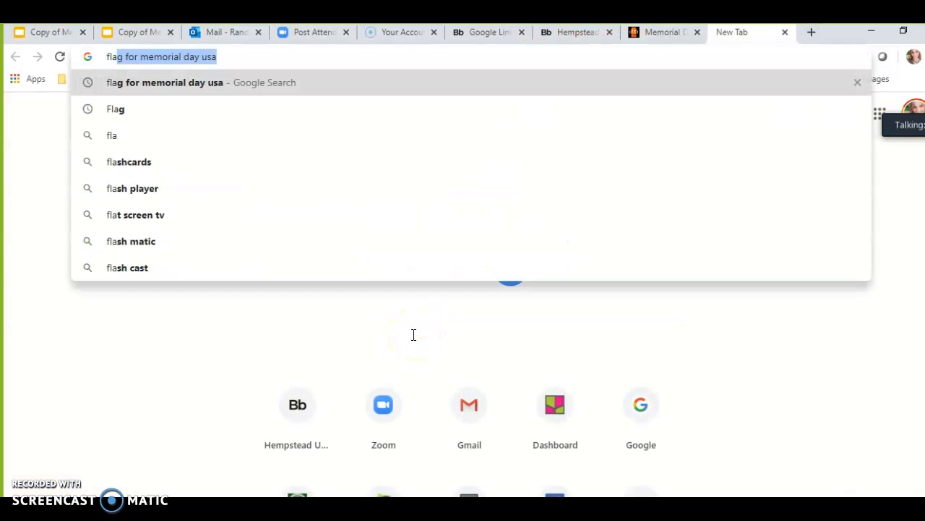
type(" for m")
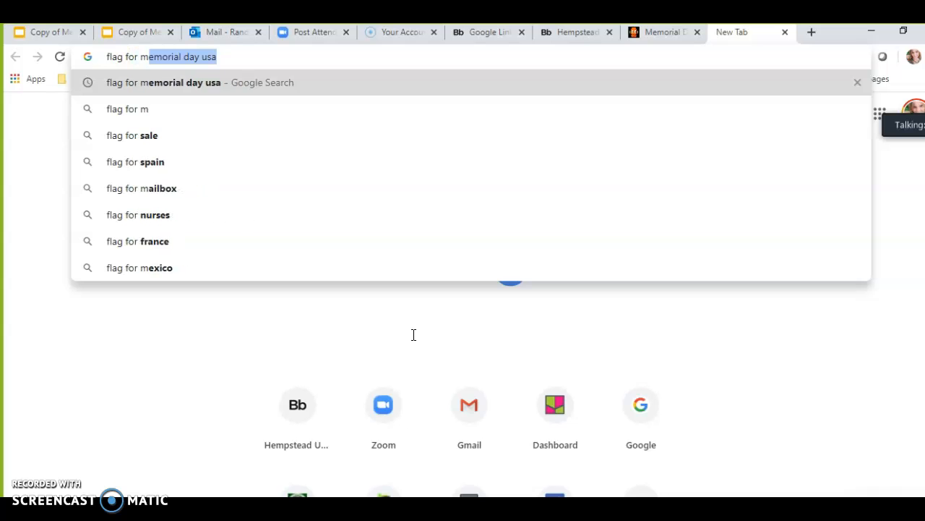
key("BackSpace")
key("BackSpace")
key("BackSpace")
key("BackSpace")
key("BackSpace")
key("BackSpace")
type("pc")
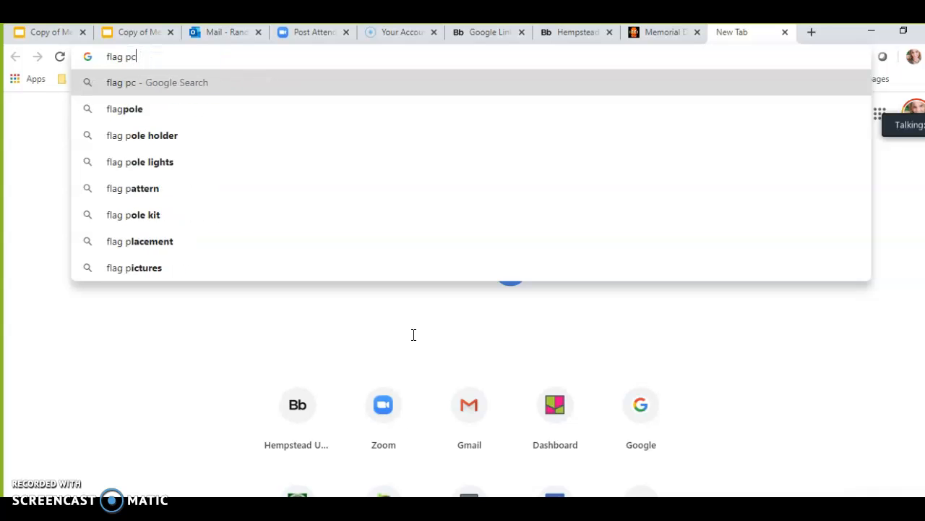
key("BackSpace")
type("ictur")
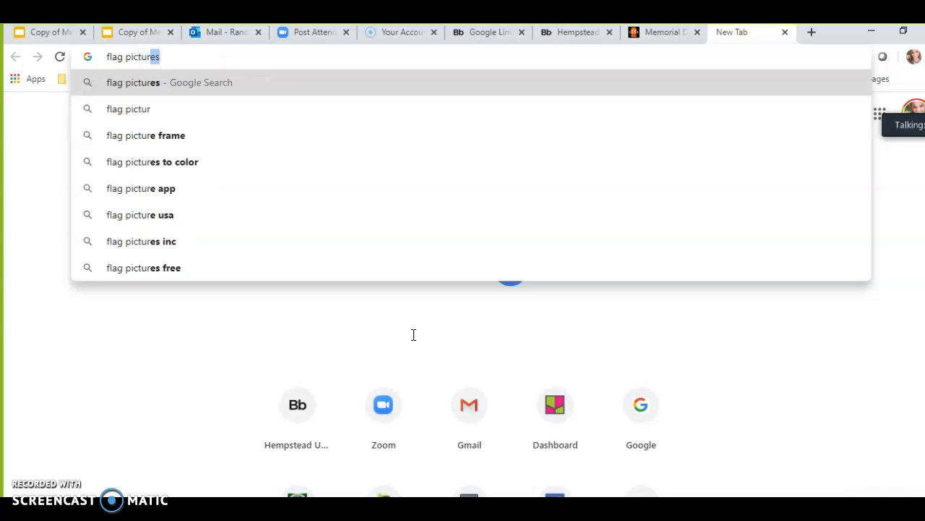
type("es")
key("Return")
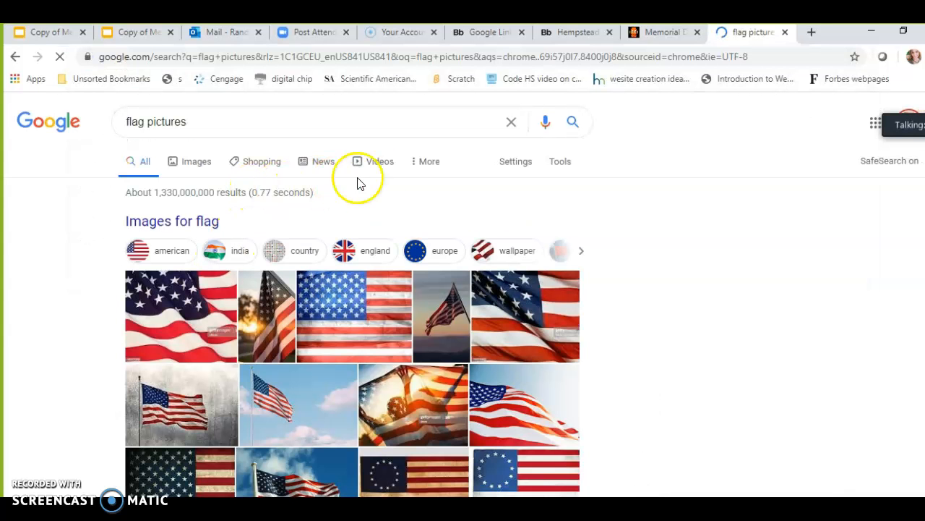
Switch to image results and capture the waving US flag picture with the Snipping Tool
left_click(188, 170)
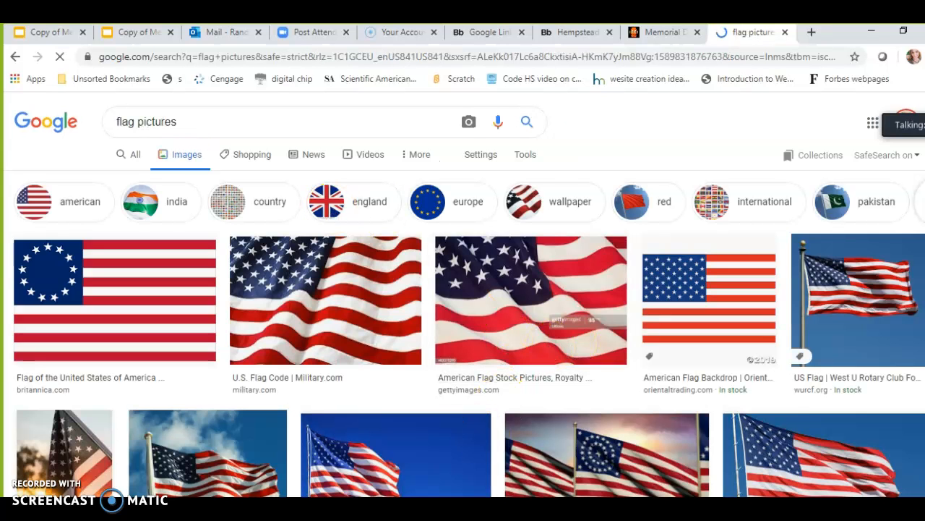
mouse_move(359, 513)
left_click(360, 513)
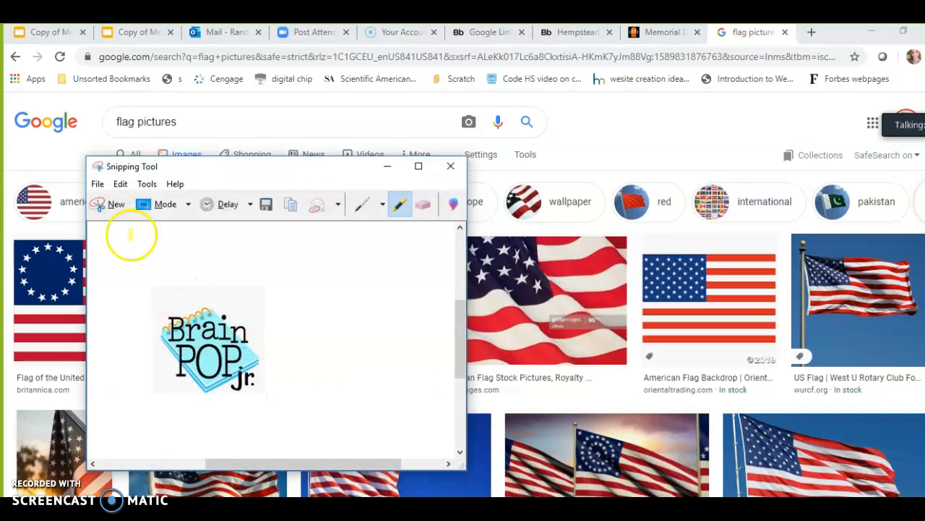
left_click(110, 210)
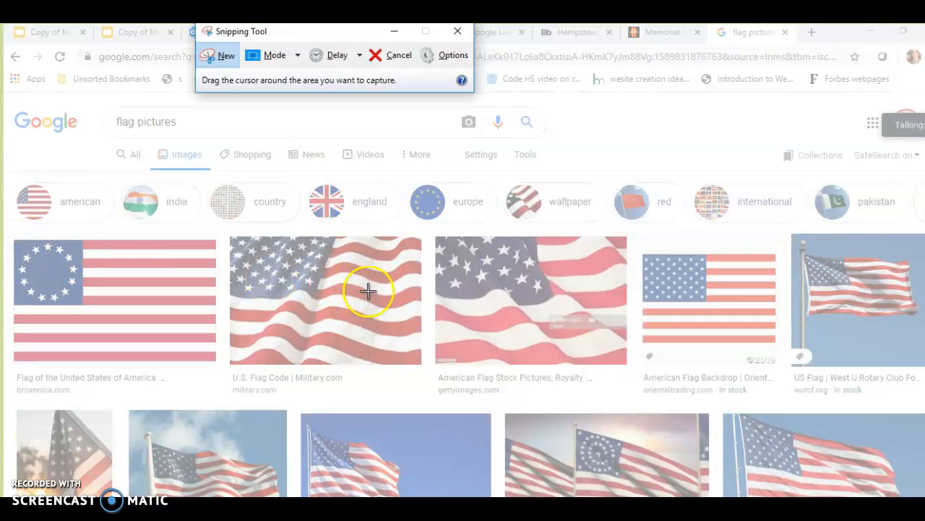
left_click_drag(234, 238, 422, 364)
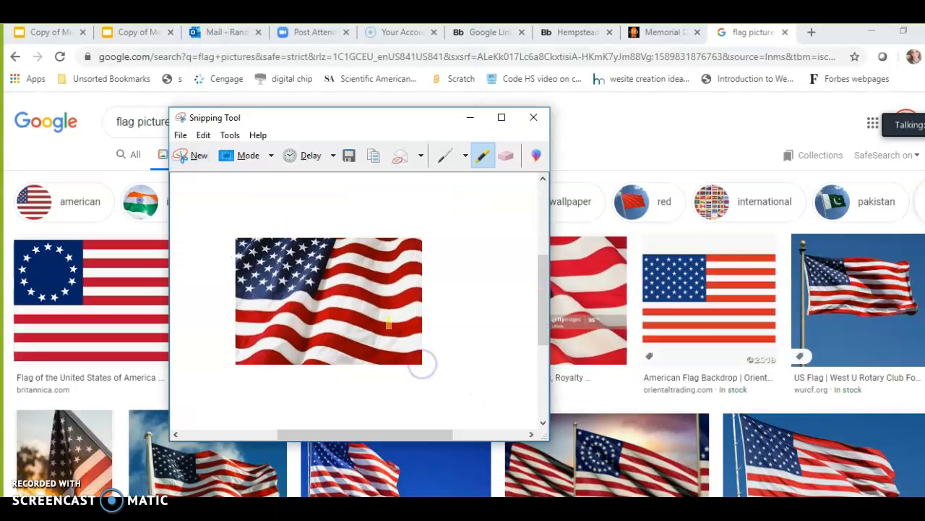
Save the snip as a PNG named us flag in the Pictures folder
left_click(180, 136)
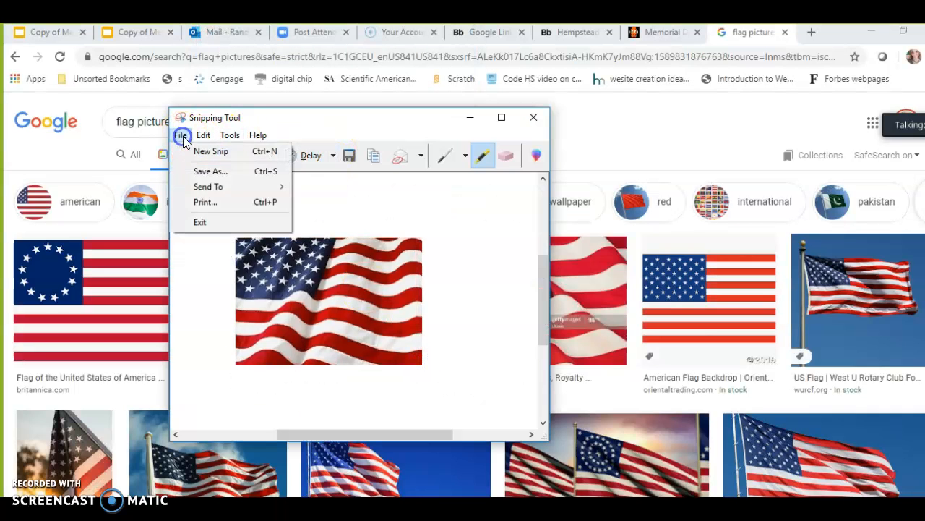
left_click(203, 171)
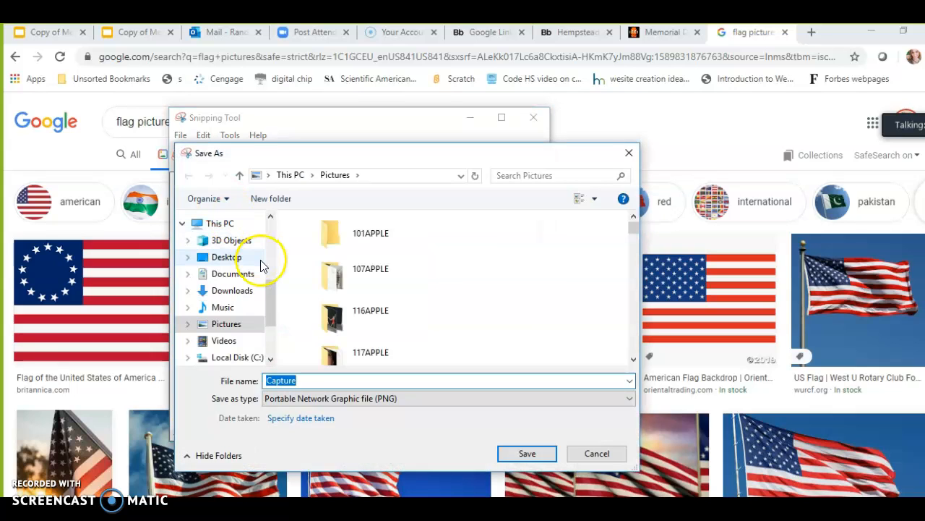
left_click(229, 324)
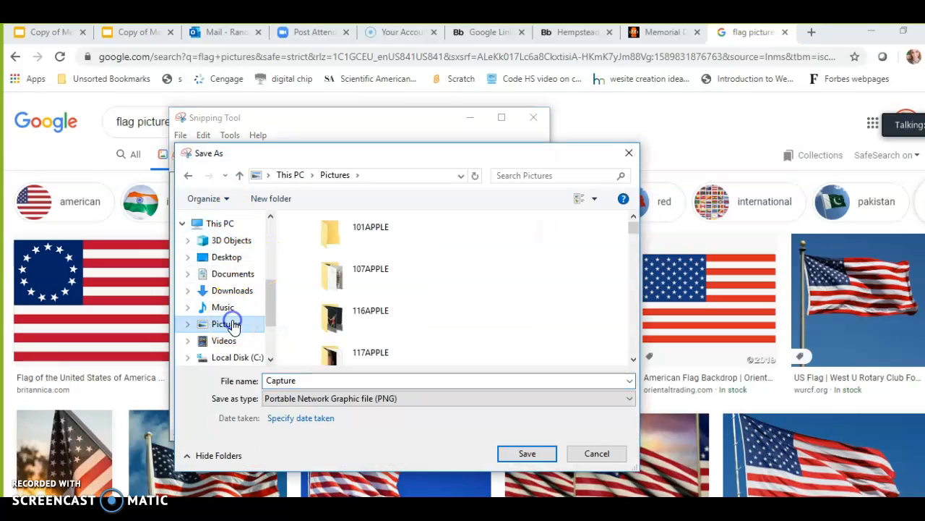
left_click(270, 343)
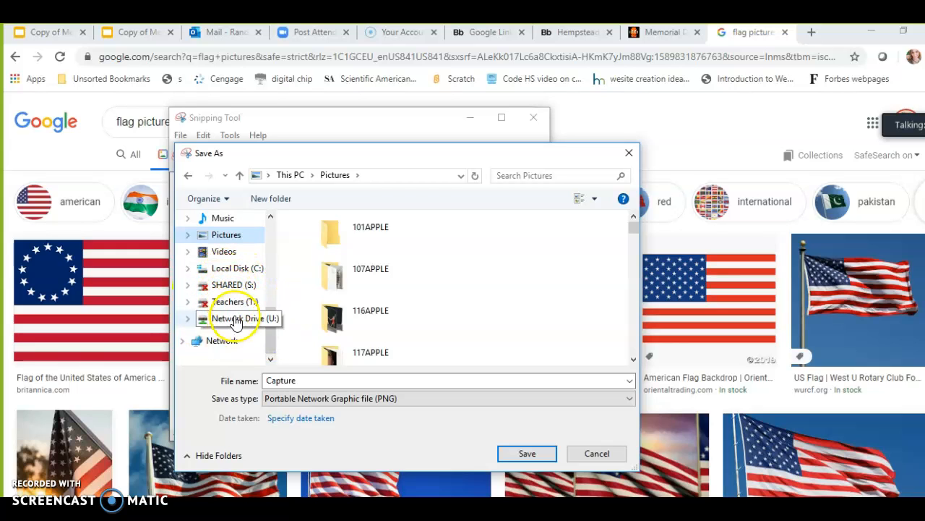
left_click(275, 310)
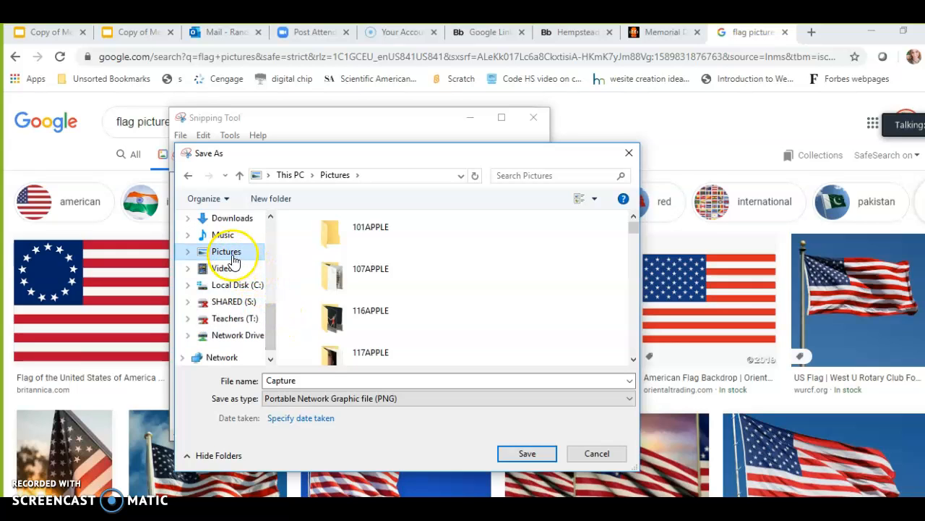
double_click(313, 384)
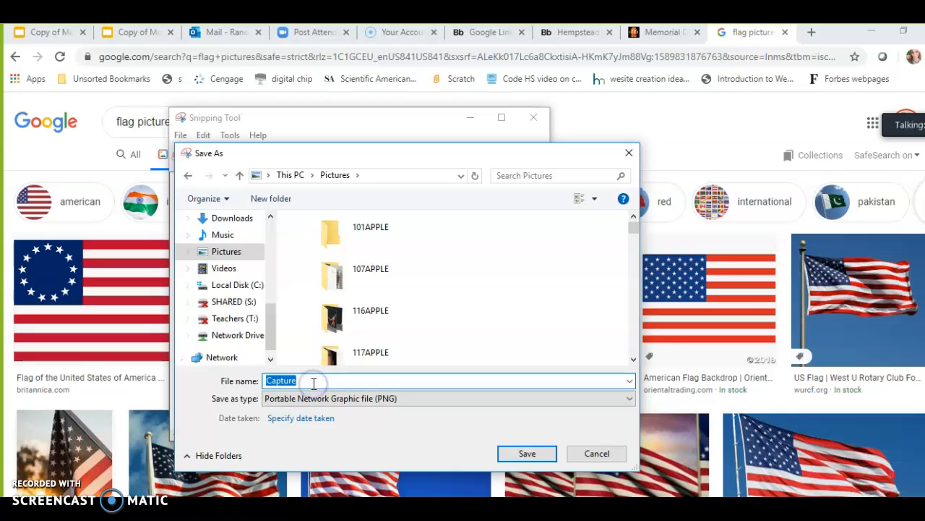
type("us ")
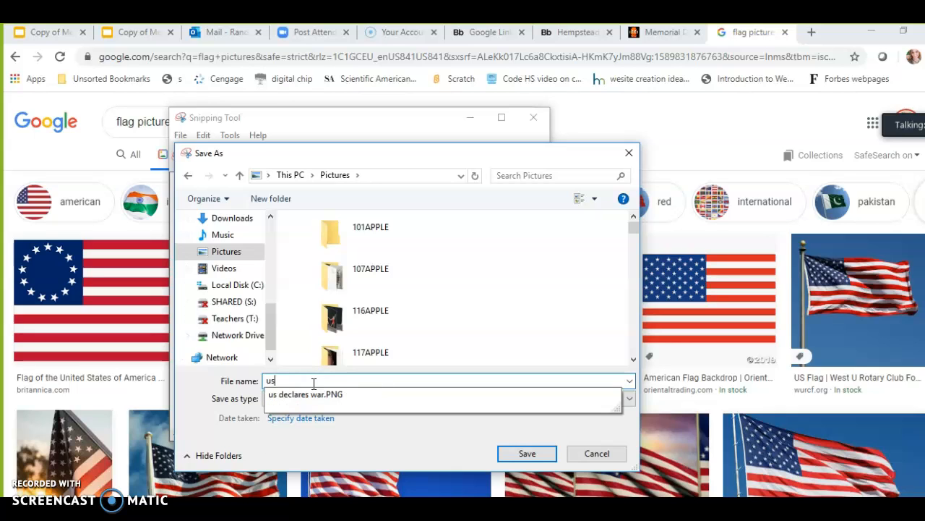
type("flag")
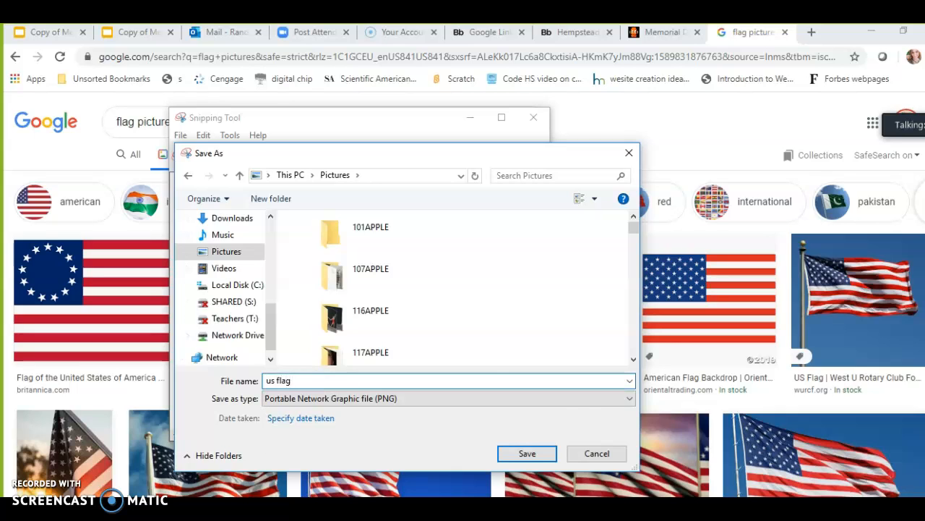
left_click(527, 453)
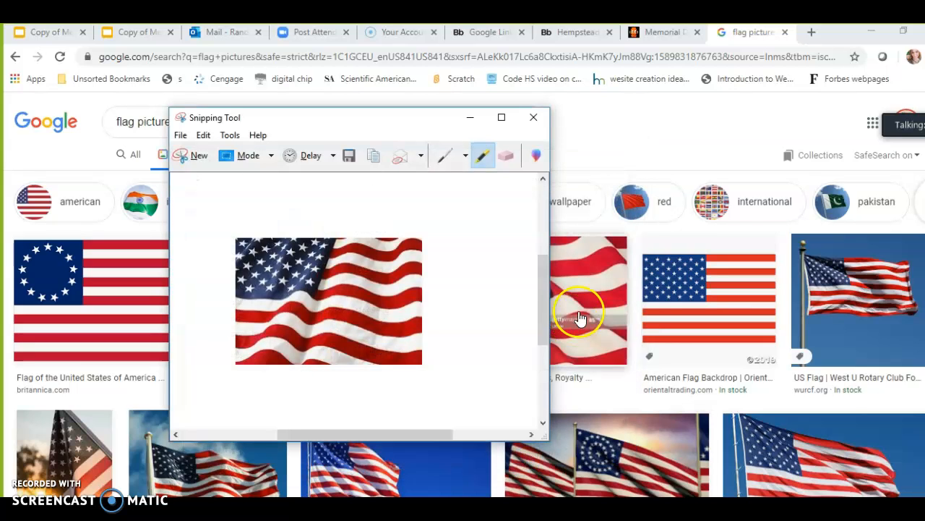
Return to the Blackboard content editor, start inserting an uploaded image and choose Medium Size
left_click(470, 117)
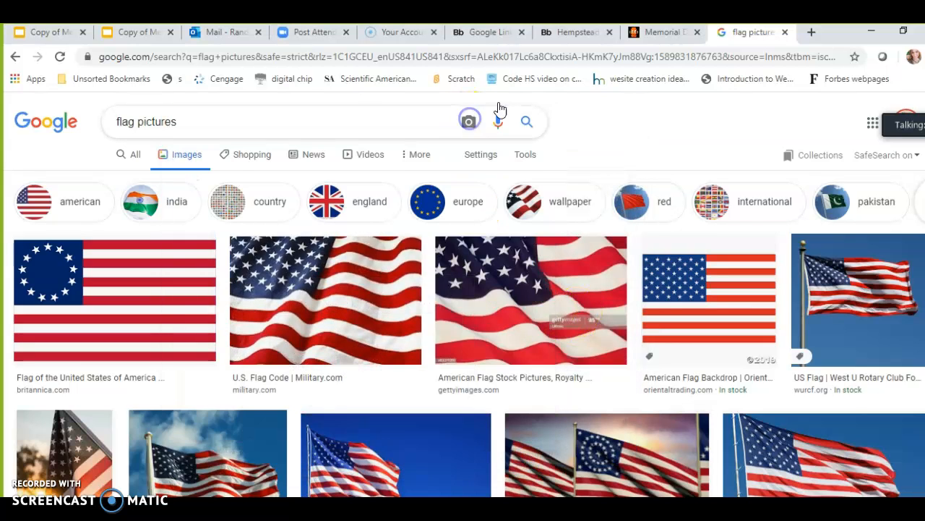
left_click(571, 32)
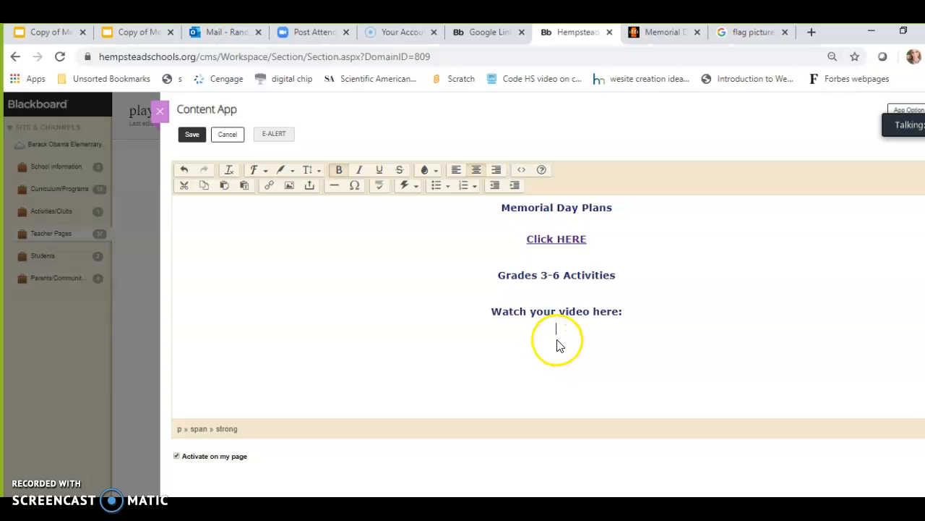
left_click(290, 187)
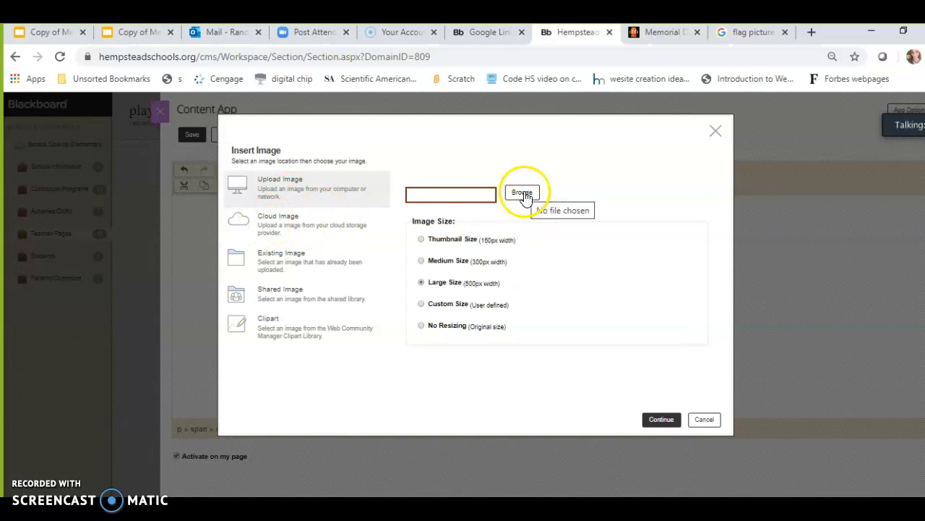
left_click(469, 260)
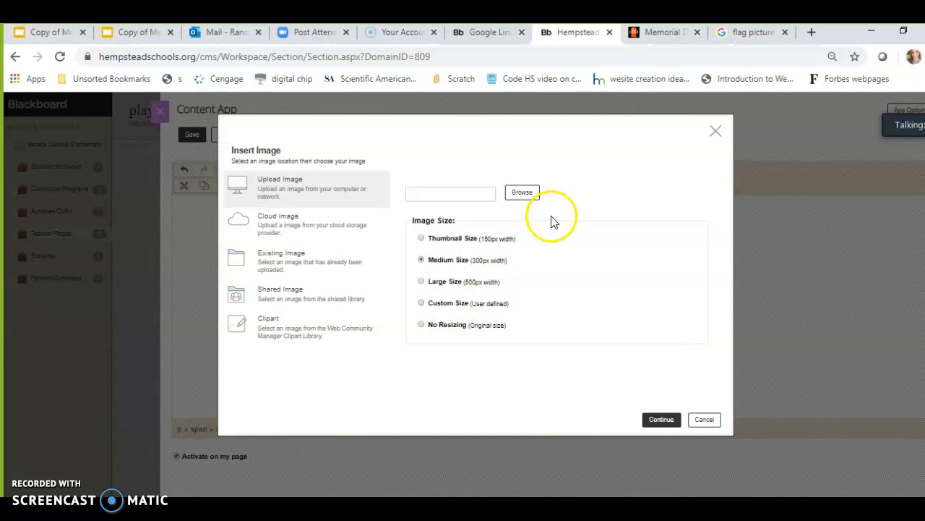
Browse to the Pictures folder and select us flag.PNG as the image to upload
left_click(523, 194)
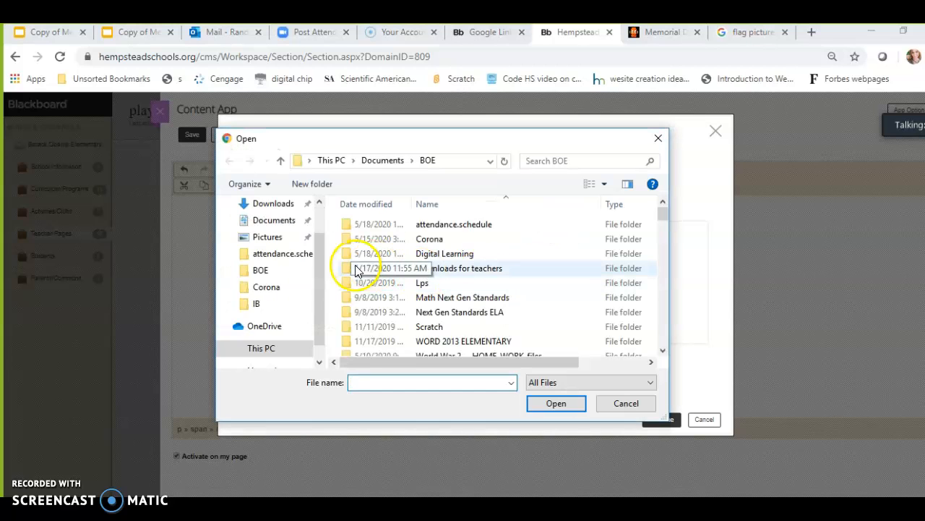
type("u")
left_click(376, 383)
type("g")
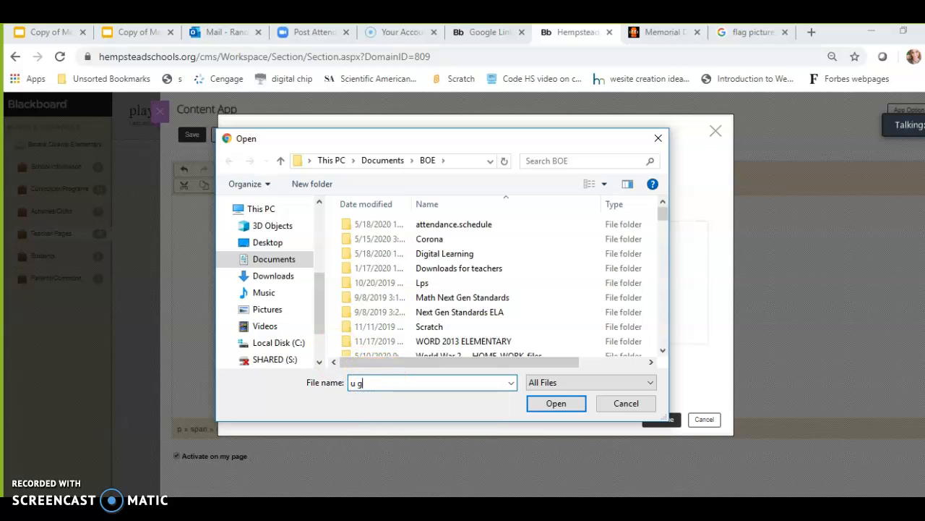
left_click(267, 308)
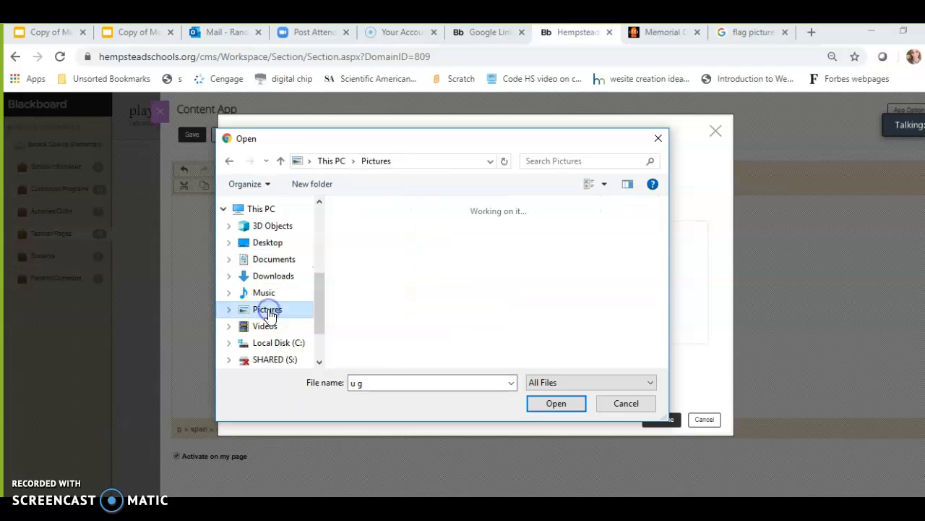
left_click(374, 385)
type("us")
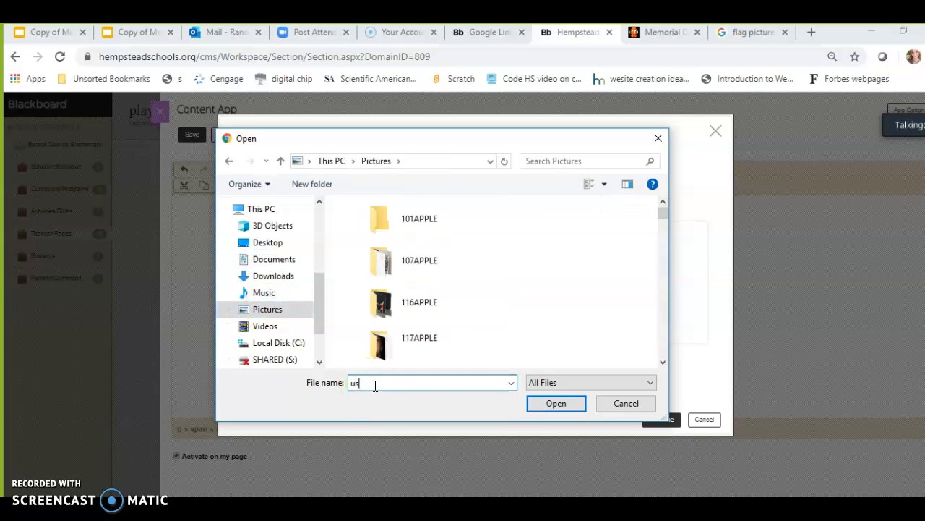
key("BackSpace")
key("BackSpace")
type("u")
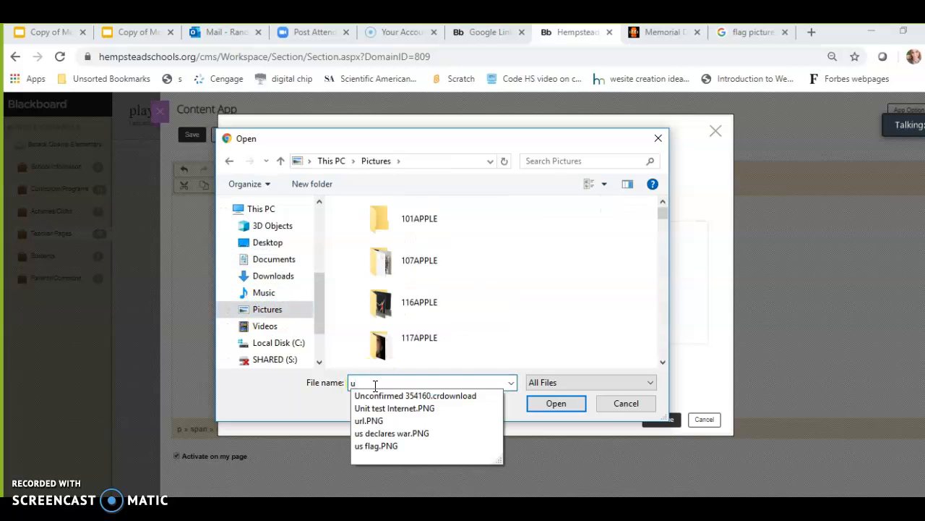
left_click(279, 310)
left_click(376, 383)
type("us")
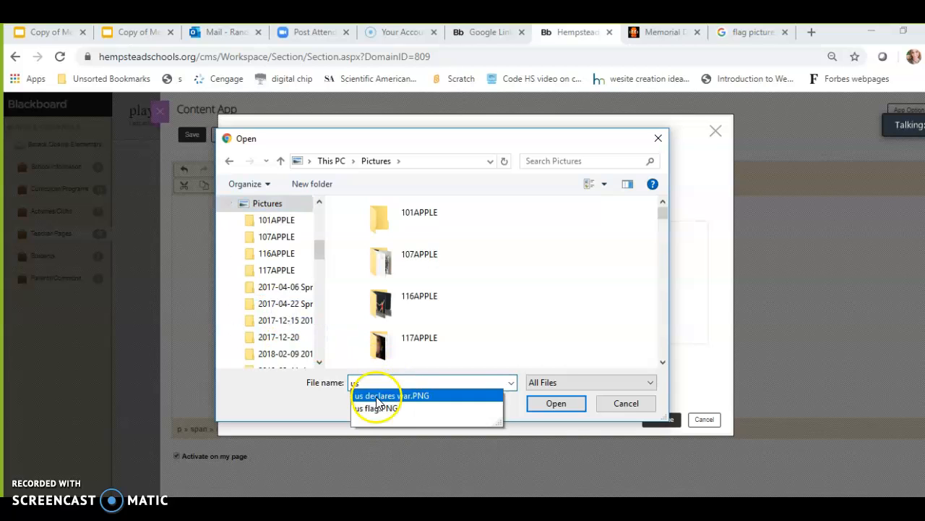
left_click(376, 409)
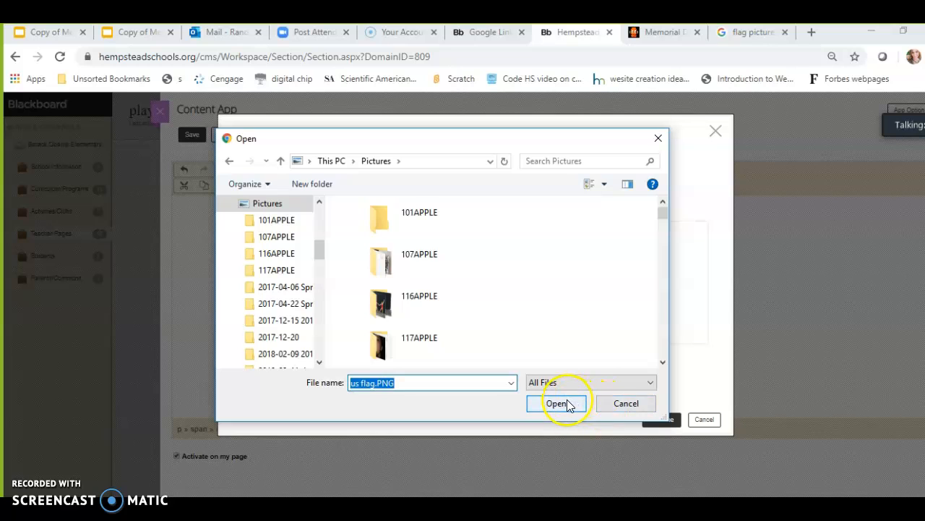
left_click(561, 404)
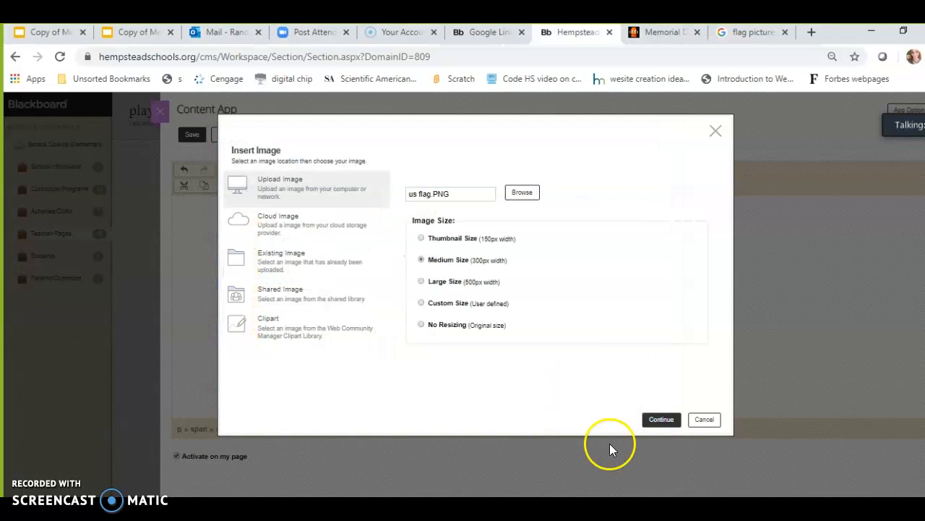
Set the image's alternative text to Us flag and insert it below the video line
left_click(662, 425)
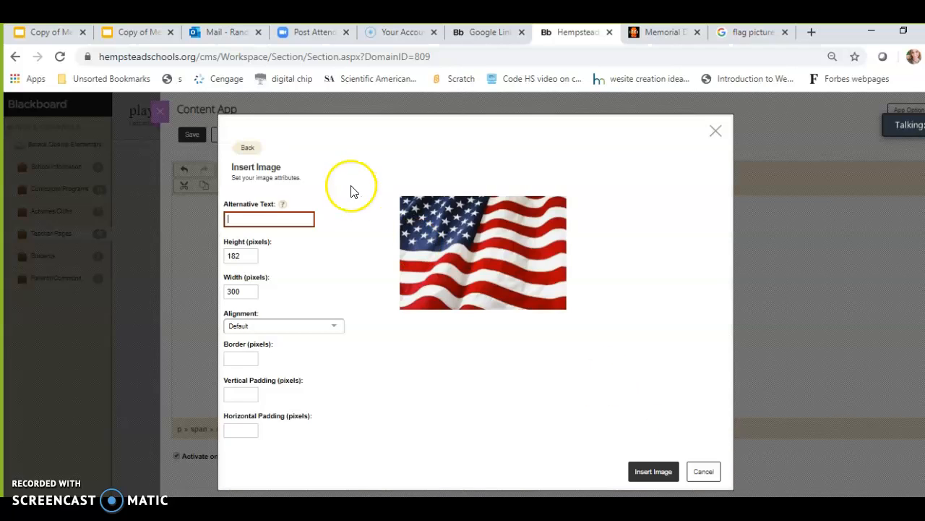
left_click(282, 219)
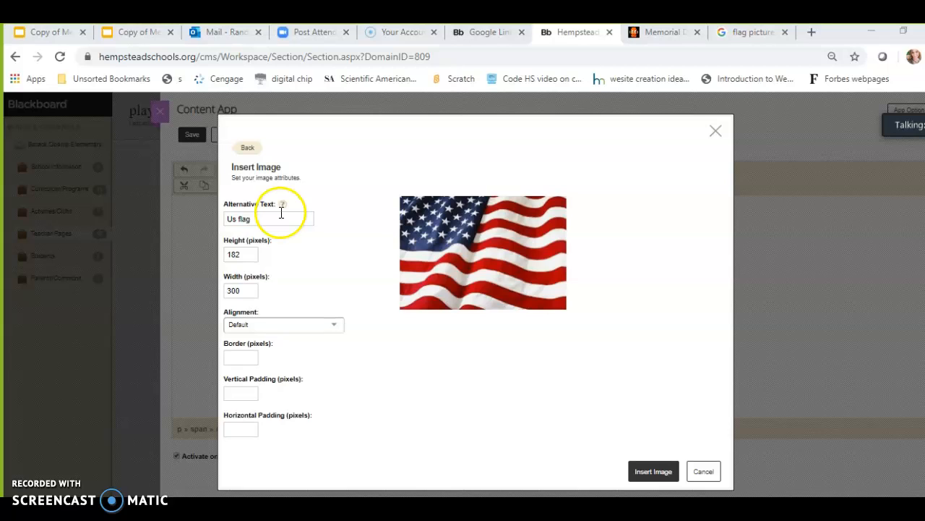
key("super+Tab")
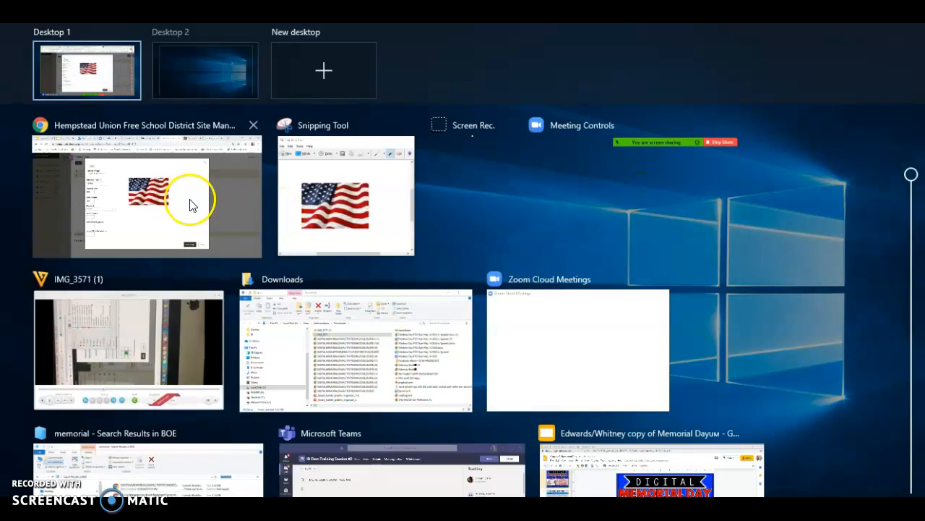
left_click(189, 203)
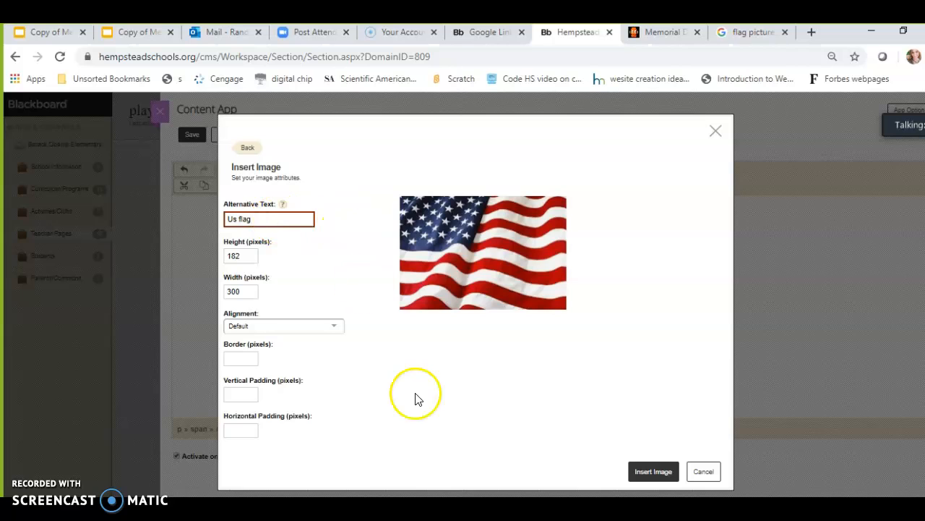
left_click(652, 474)
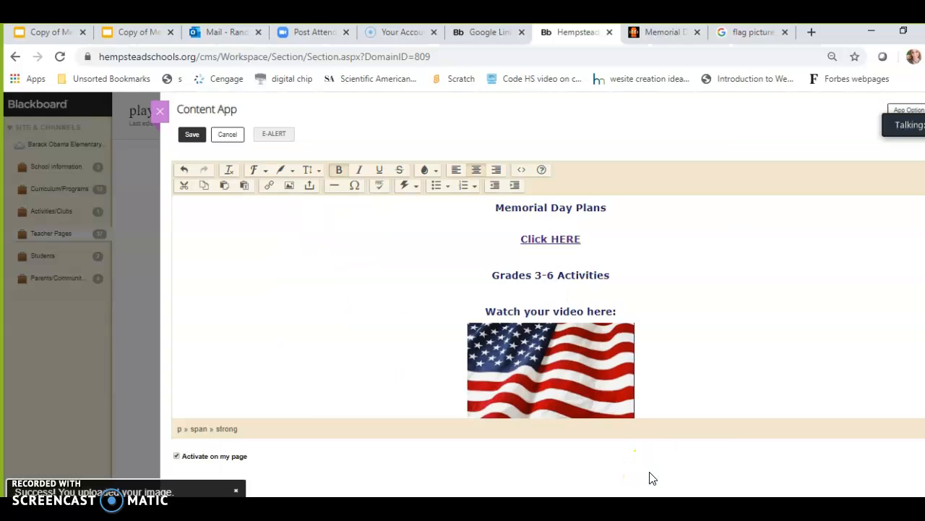
Select the flag image in the editor and start inserting a web address link on it
scroll(549, 304, "down", 1)
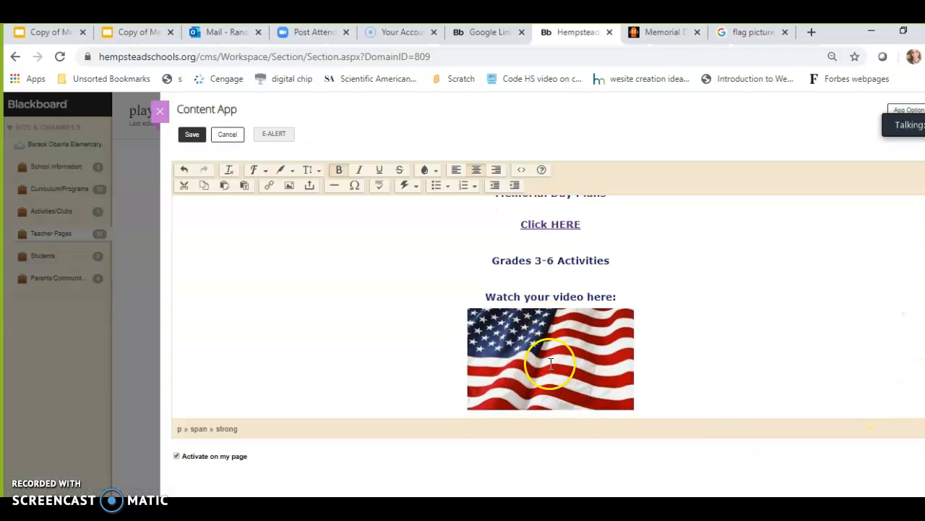
left_click(653, 340)
left_click(597, 349)
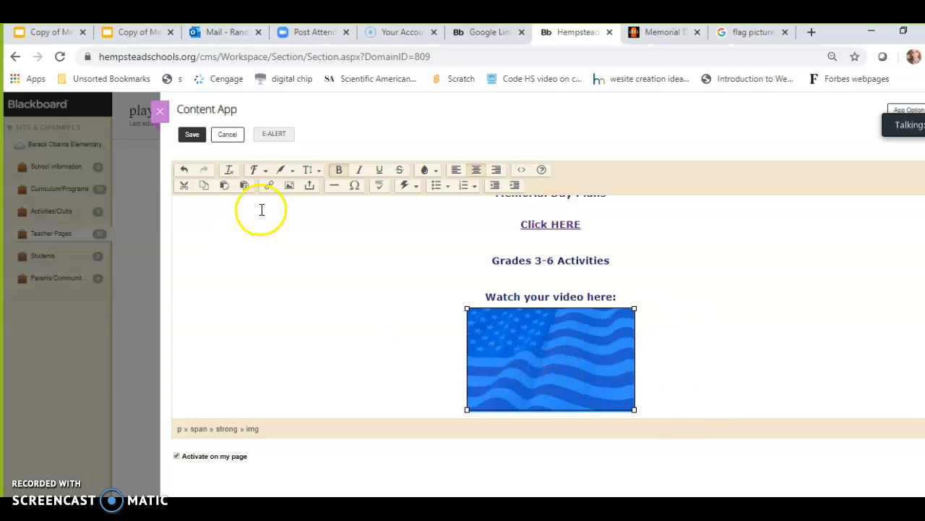
left_click(269, 185)
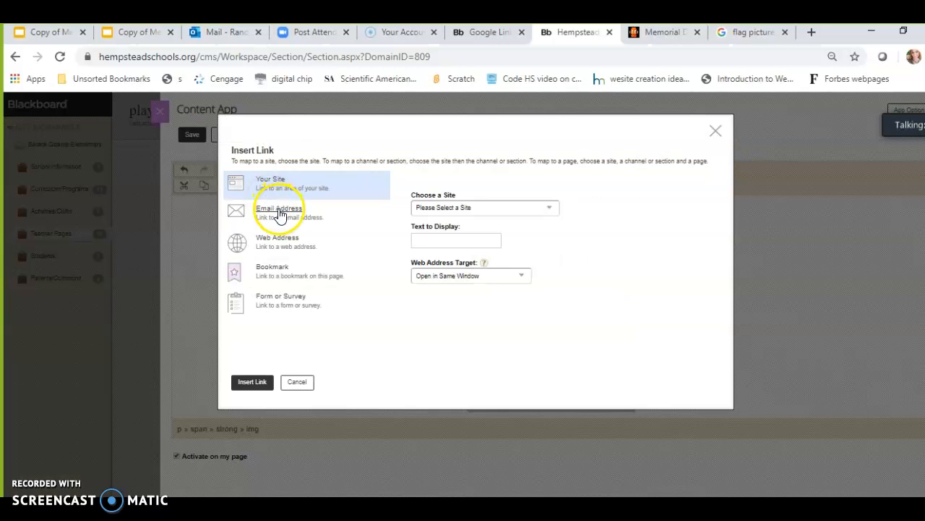
left_click(281, 243)
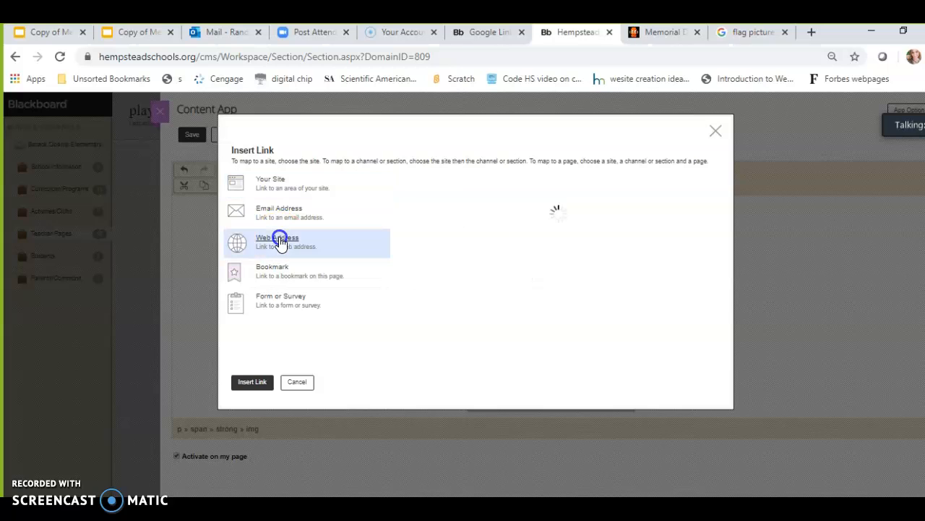
Copy the BrainPOP Memorial Day page address into the link's web address, insert the link and save the content
left_click(651, 33)
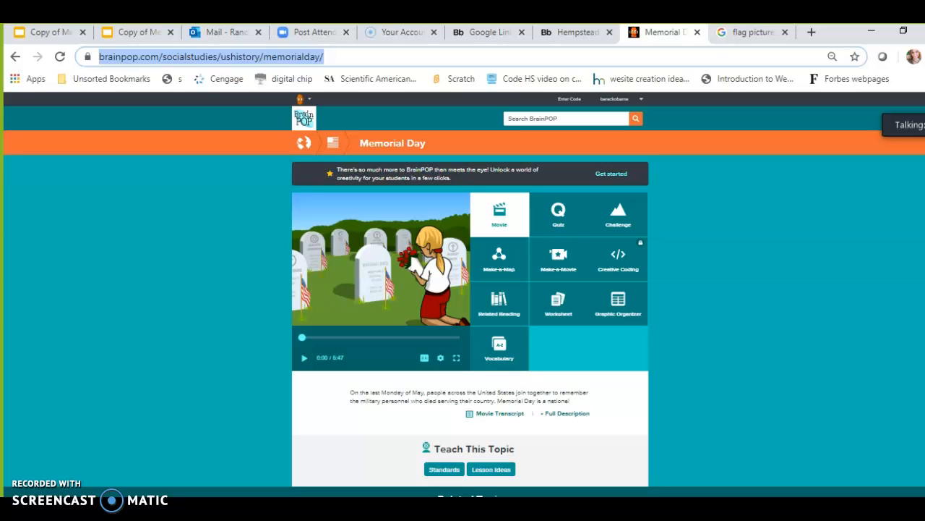
left_click(577, 33)
left_click(417, 209)
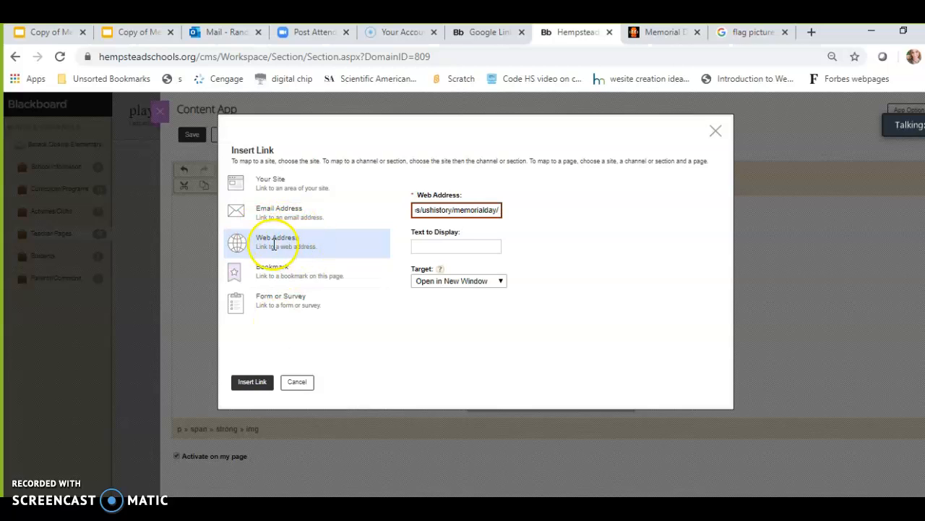
left_click(257, 383)
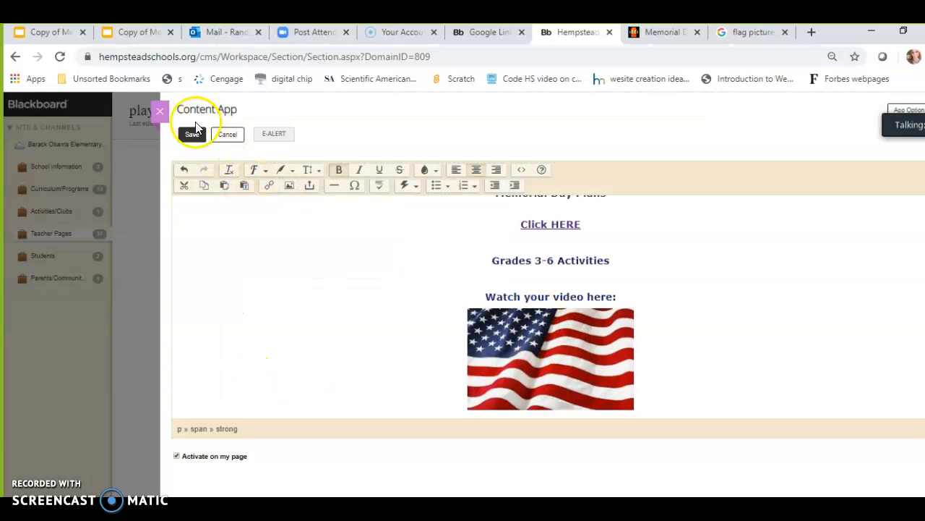
left_click(191, 136)
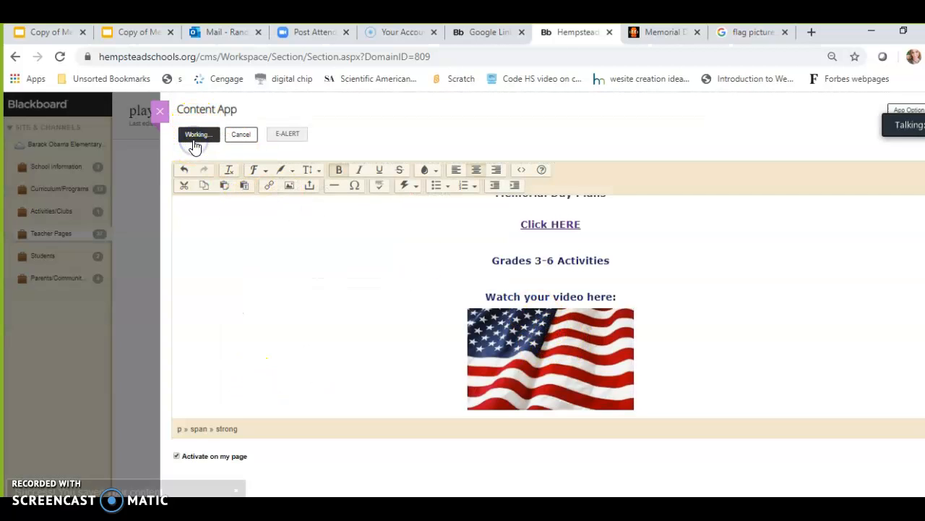
Navigate the live site through Teacher Pages to the Randazzo, BA playground page and test the flag image's link
left_click(480, 37)
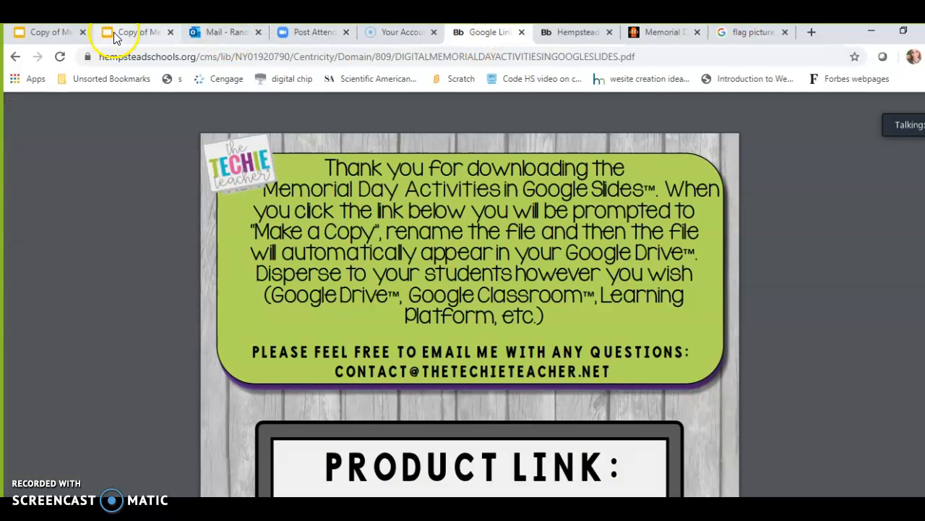
left_click(14, 58)
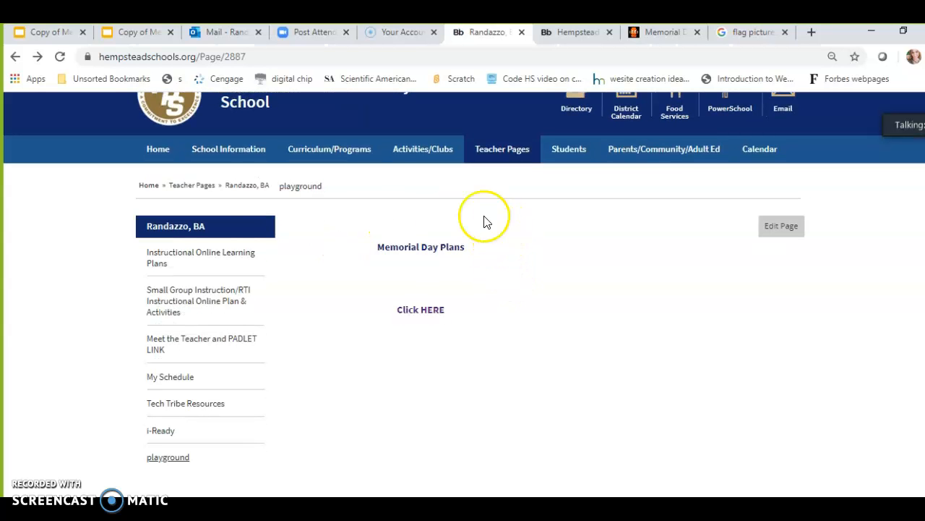
left_click(509, 153)
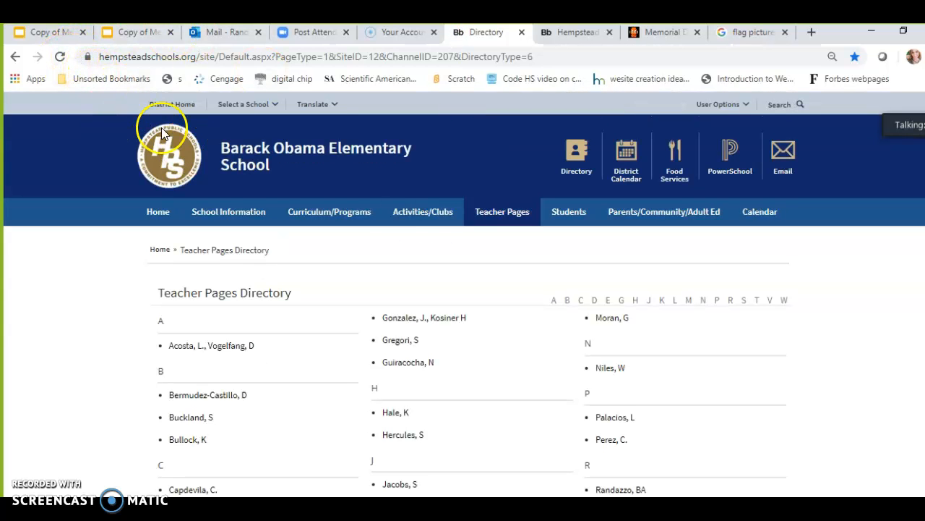
left_click(60, 56)
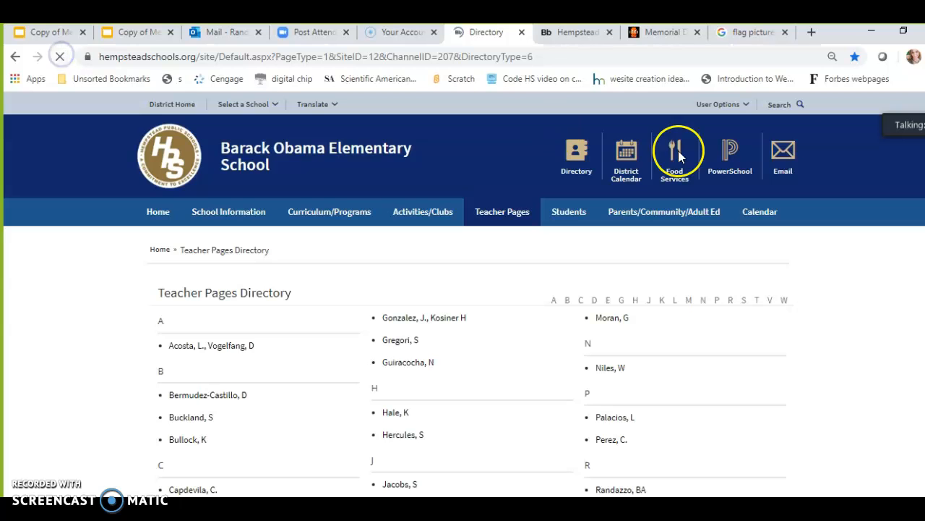
left_click(630, 490)
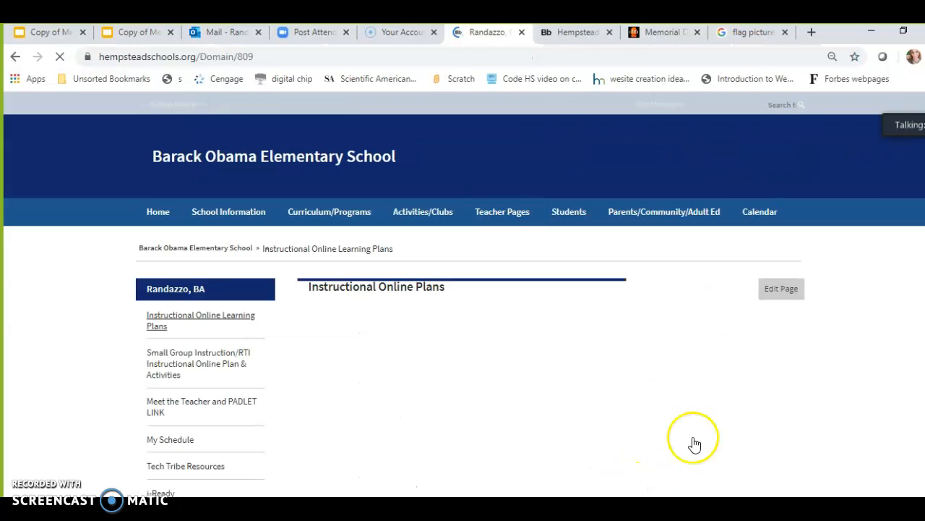
scroll(694, 443, "down", 2)
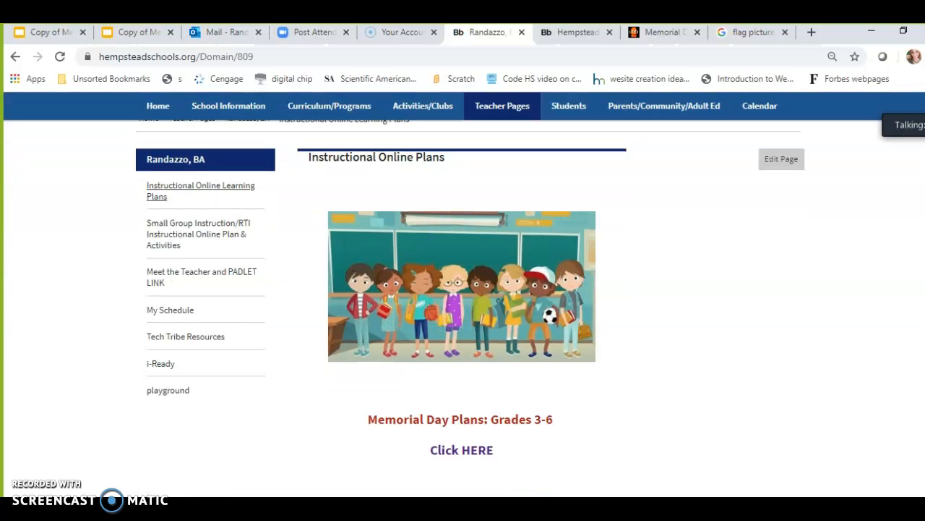
left_click(158, 390)
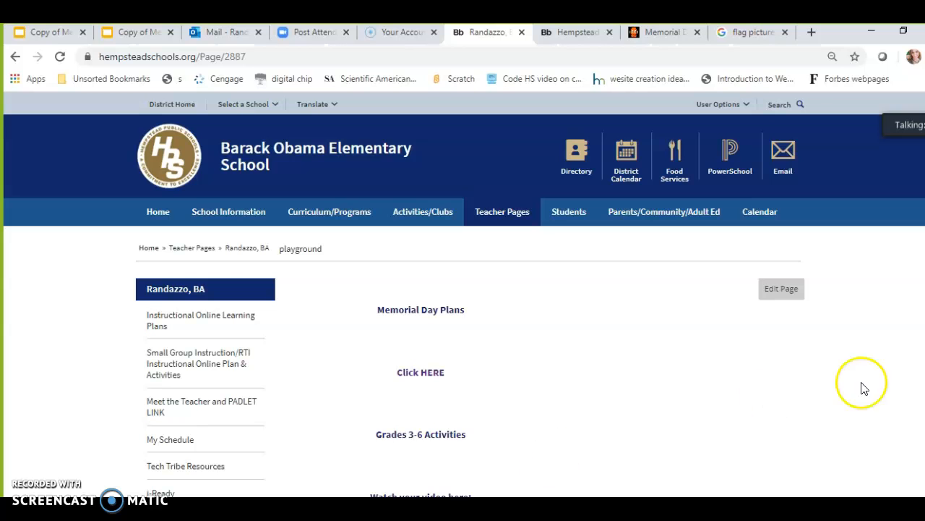
scroll(685, 270, "down", 2)
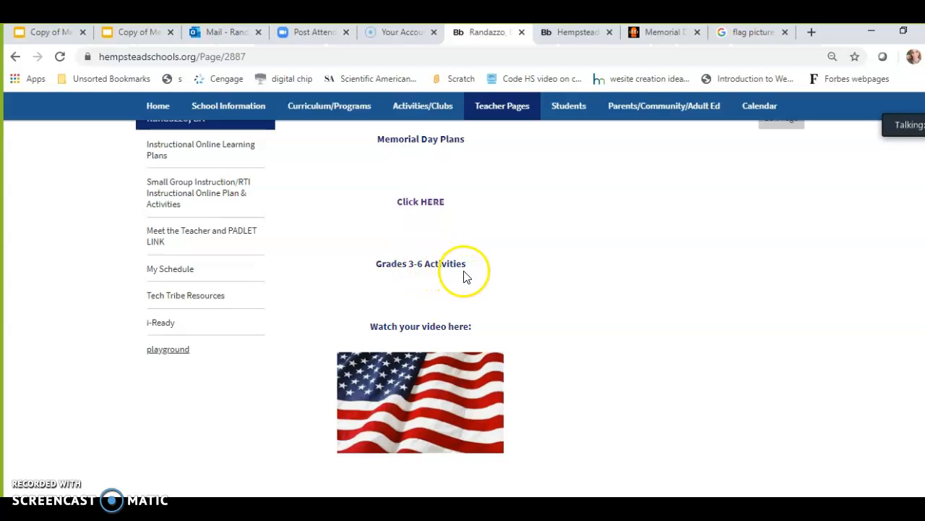
left_click(408, 396)
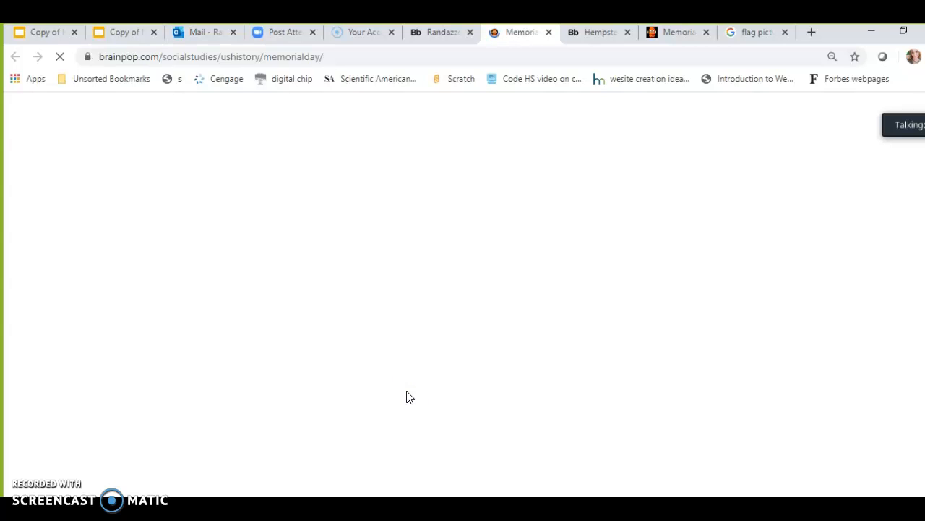